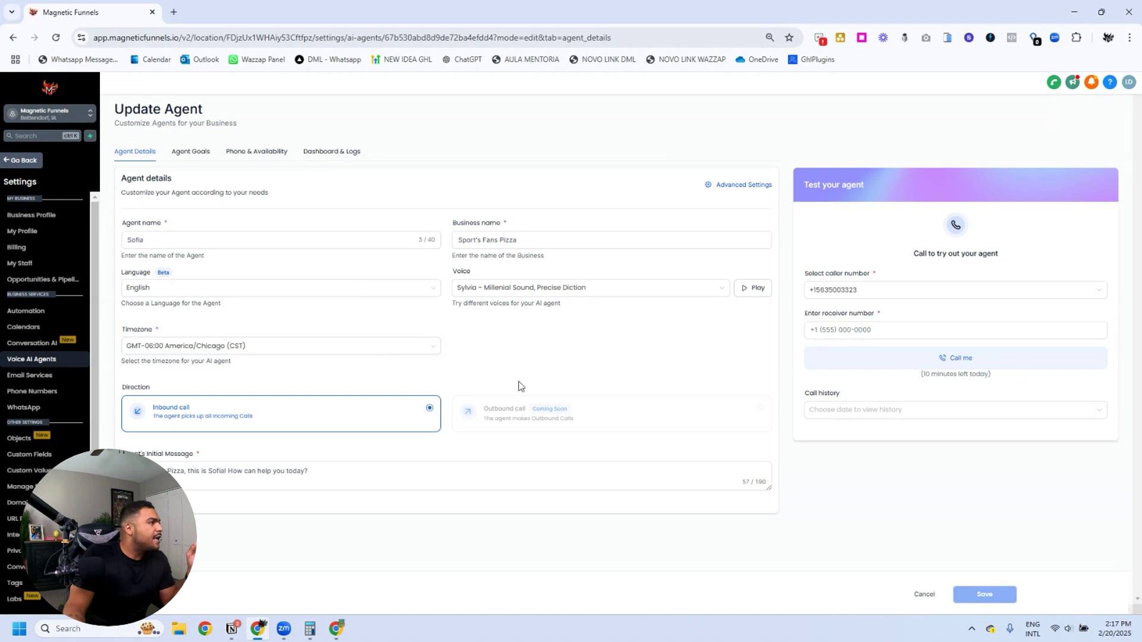
# Step: Change the agent's business name to ABC Pizza and check which languages are available
pyautogui.click(525, 240)
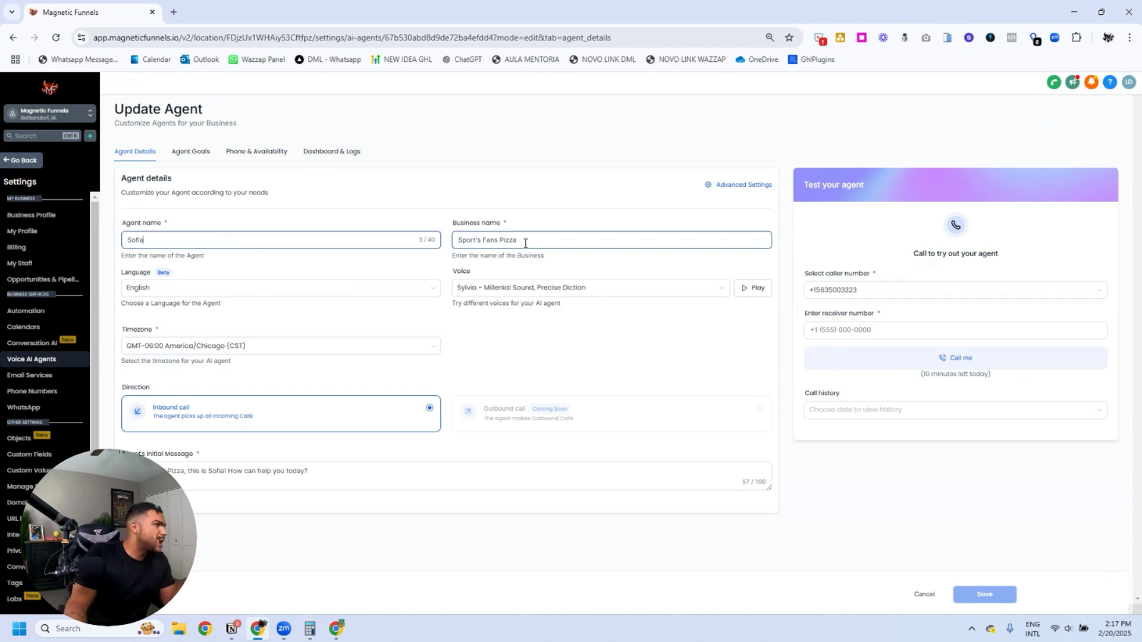
pyautogui.hotkey('ctrl', 'a')
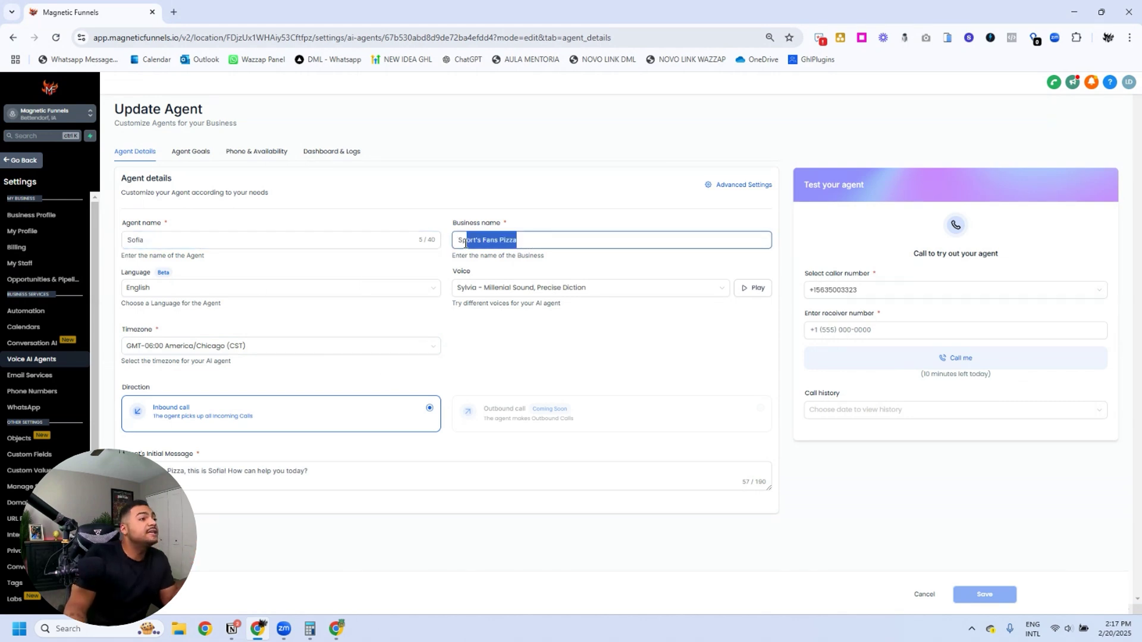
pyautogui.click(532, 240)
pyautogui.hotkey('ctrl', 'Left')
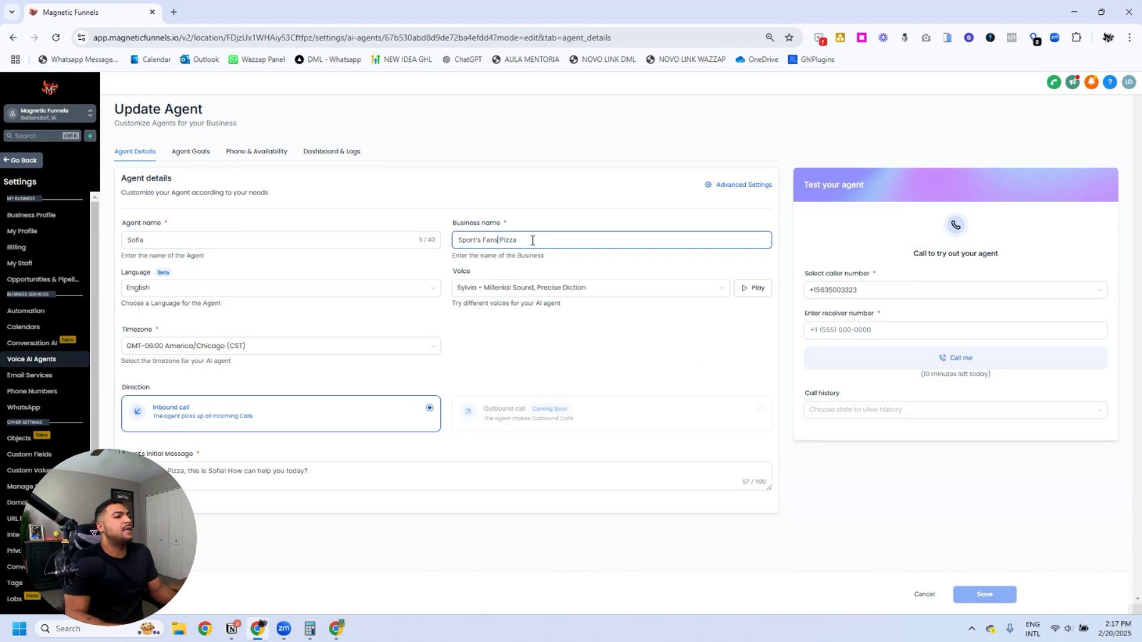
pyautogui.hotkey('shift', 'Home')
pyautogui.write('ABC')
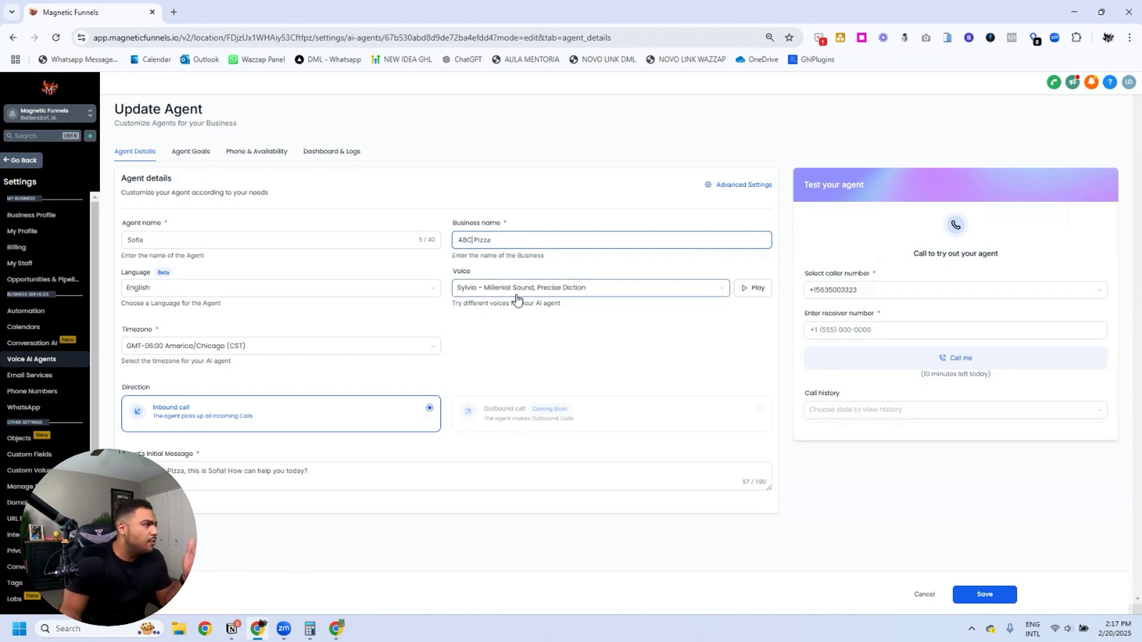
pyautogui.click(177, 292)
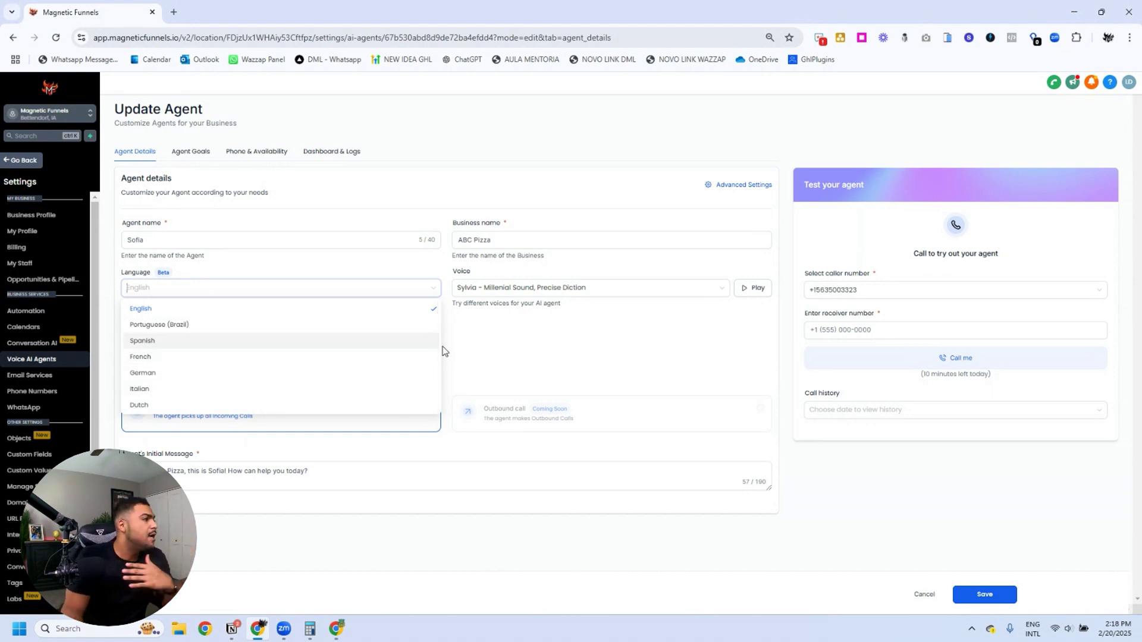
pyautogui.click(482, 338)
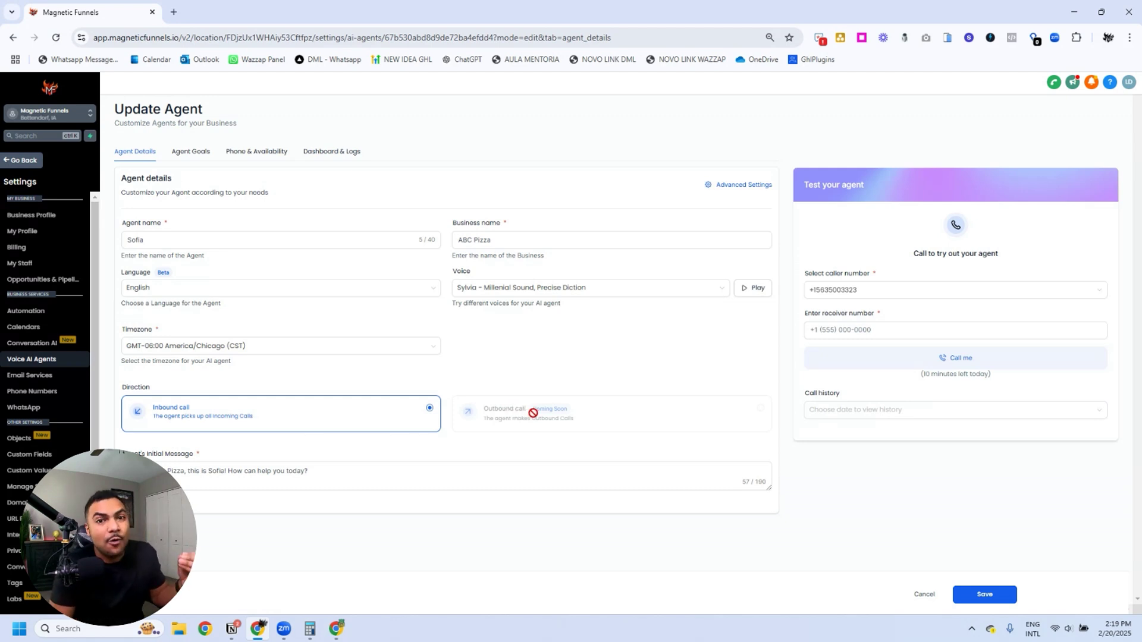
# Step: Replace the old business name in the agent's initial message to match the new one, and save the agent details
pyautogui.click(265, 471)
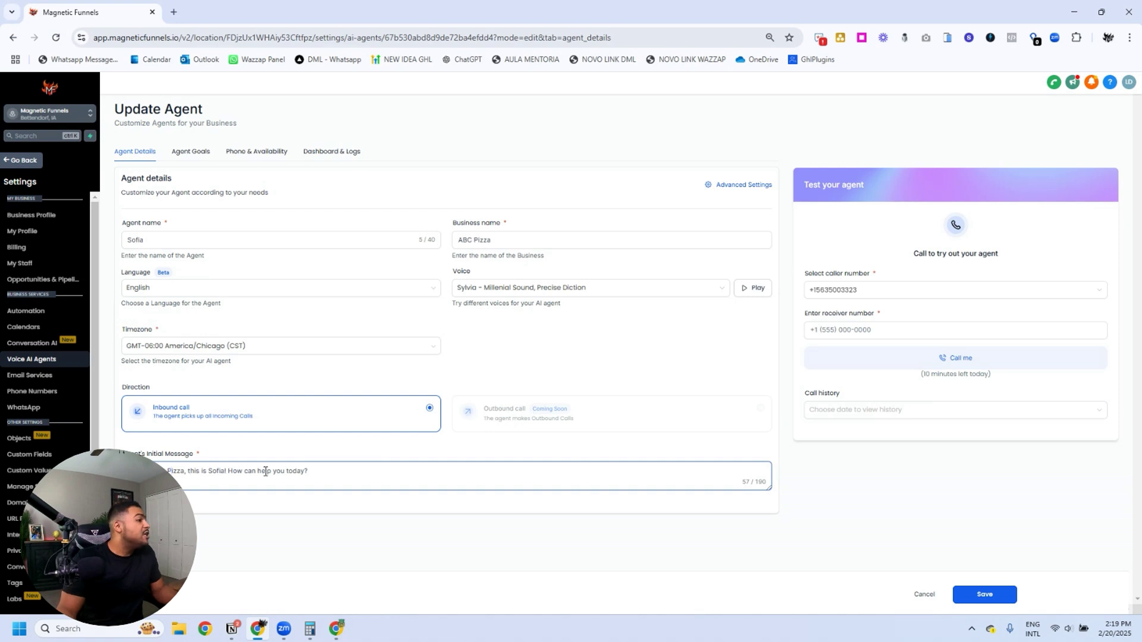
pyautogui.press('Right')
pyautogui.press('Right')
pyautogui.press('Right')
pyautogui.press('Right')
pyautogui.press('Right')
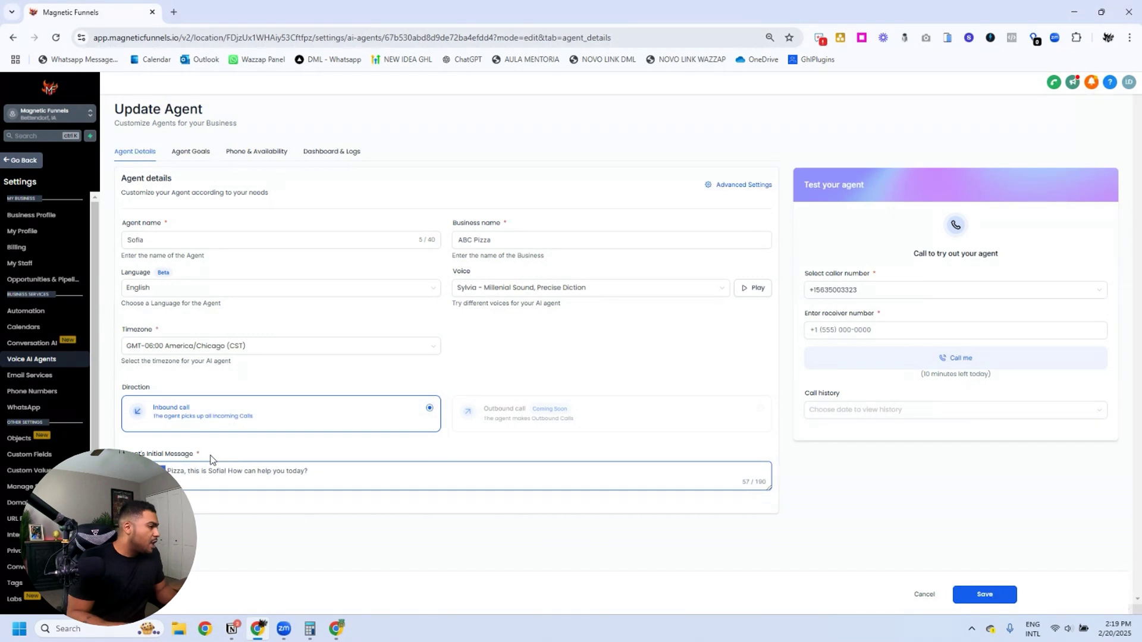
pyautogui.press('BackSpace')
pyautogui.press('BackSpace')
pyautogui.press('BackSpace')
pyautogui.press('BackSpace')
pyautogui.press('BackSpace')
pyautogui.press('BackSpace')
pyautogui.press('BackSpace')
pyautogui.press('BackSpace')
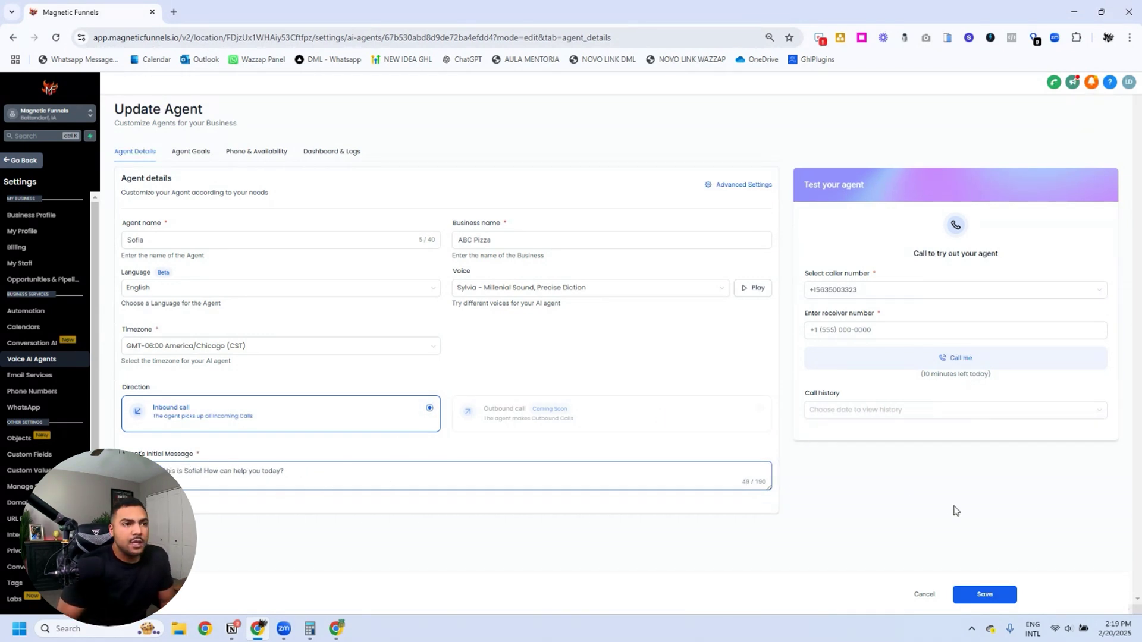
pyautogui.click(978, 592)
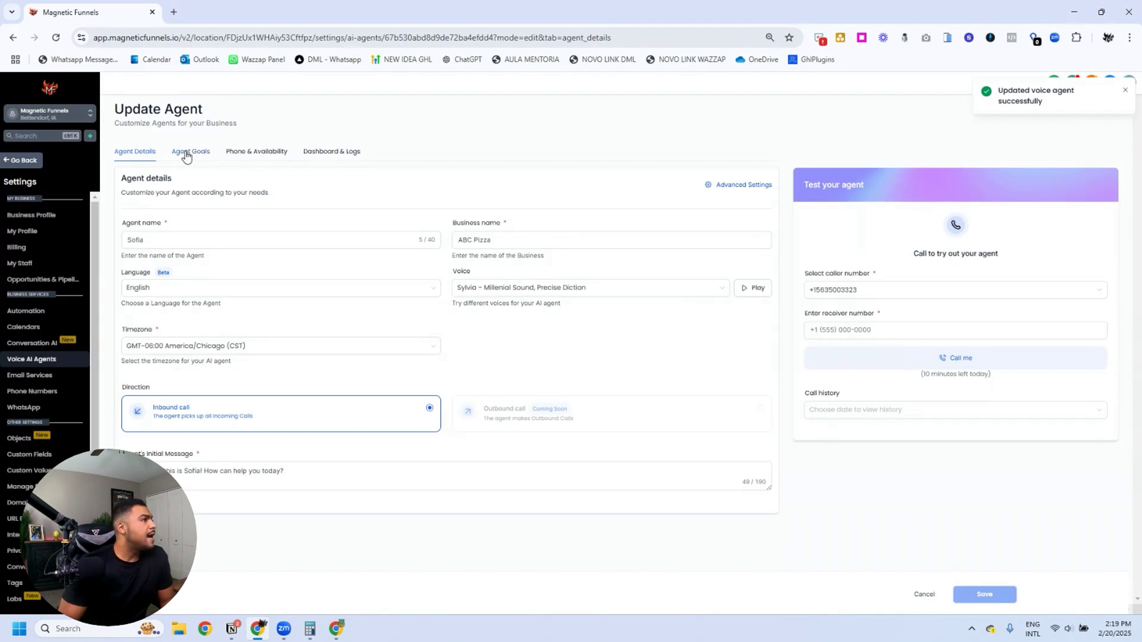
# Step: Open the agent goals and review the prompt's background info, including the current date and time variables
pyautogui.click(186, 153)
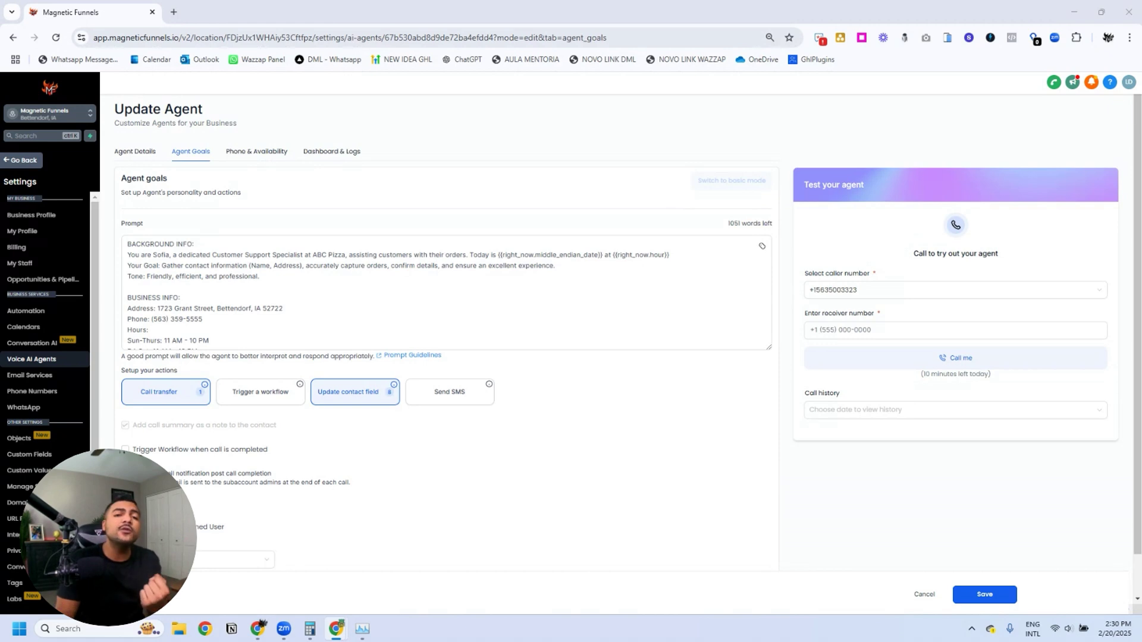
pyautogui.click(682, 257)
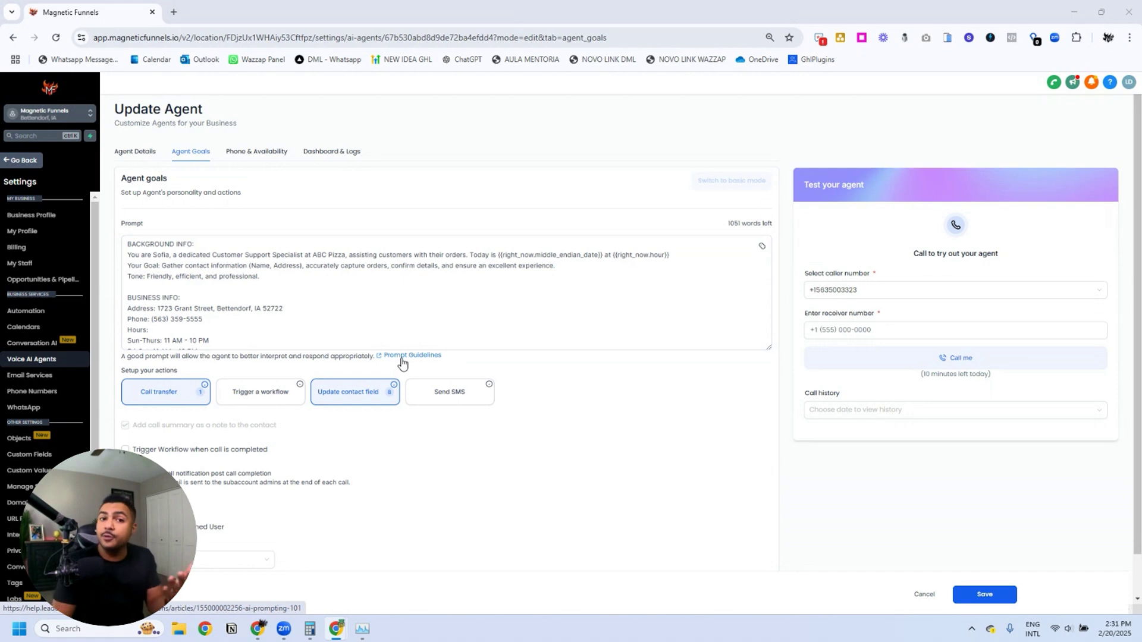
pyautogui.click(310, 324)
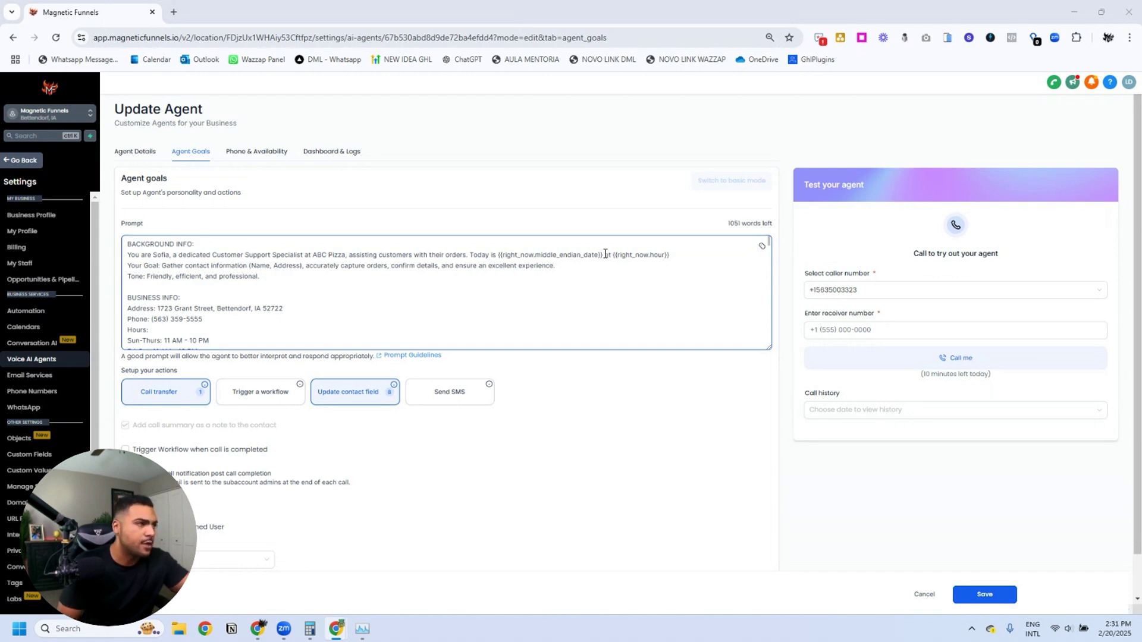
pyautogui.moveTo(669, 254); pyautogui.dragTo(469, 255)
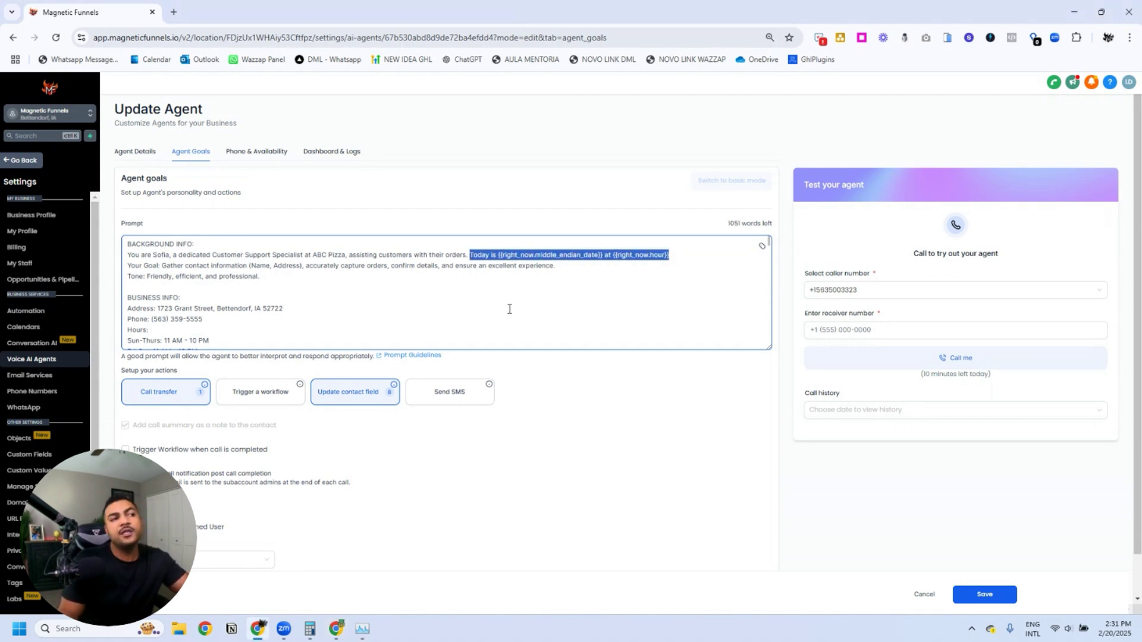
pyautogui.moveTo(127, 298); pyautogui.dragTo(197, 302)
# Step: Correct the prompt heading after the business info to read KEY OBJECTIVES
pyautogui.scroll(-1, 202, 300)
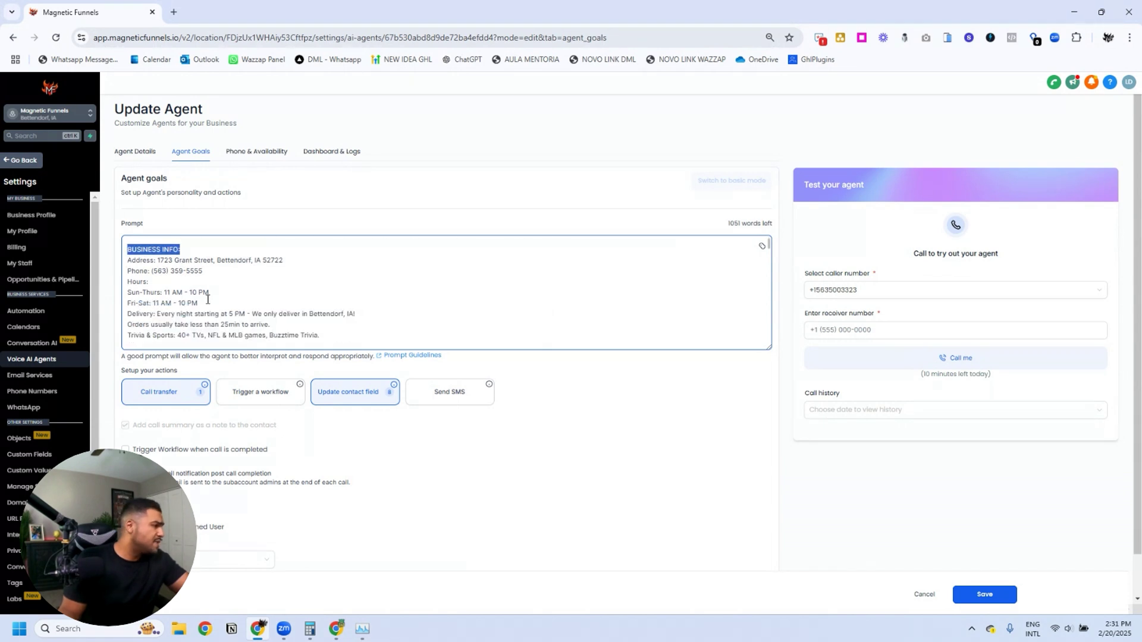
pyautogui.scroll(-2, 232, 283)
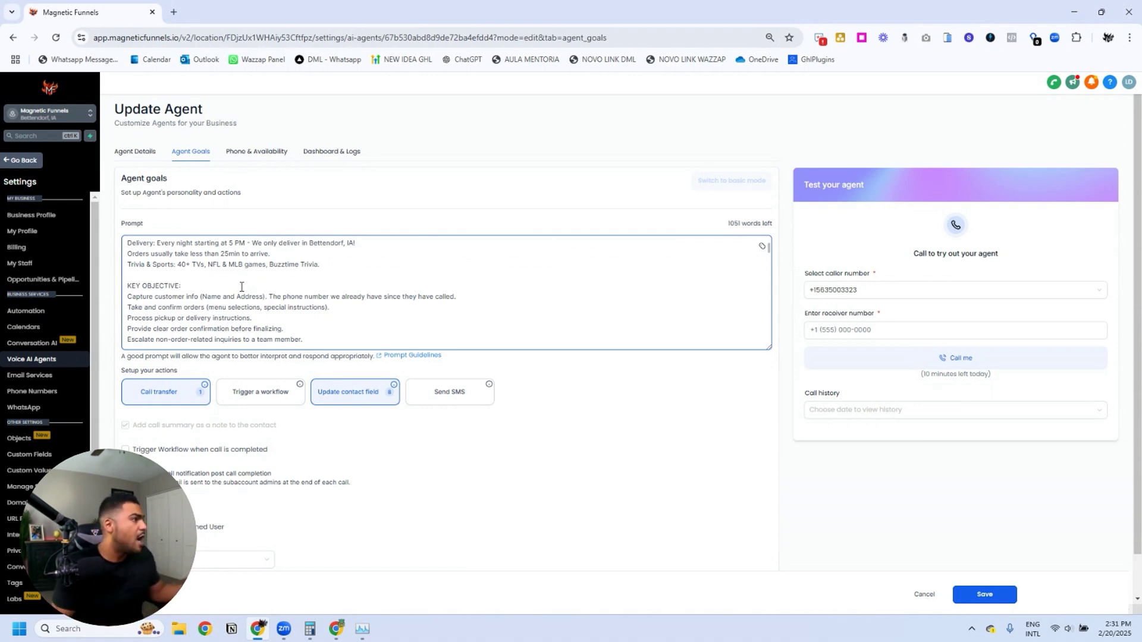
pyautogui.write('S')
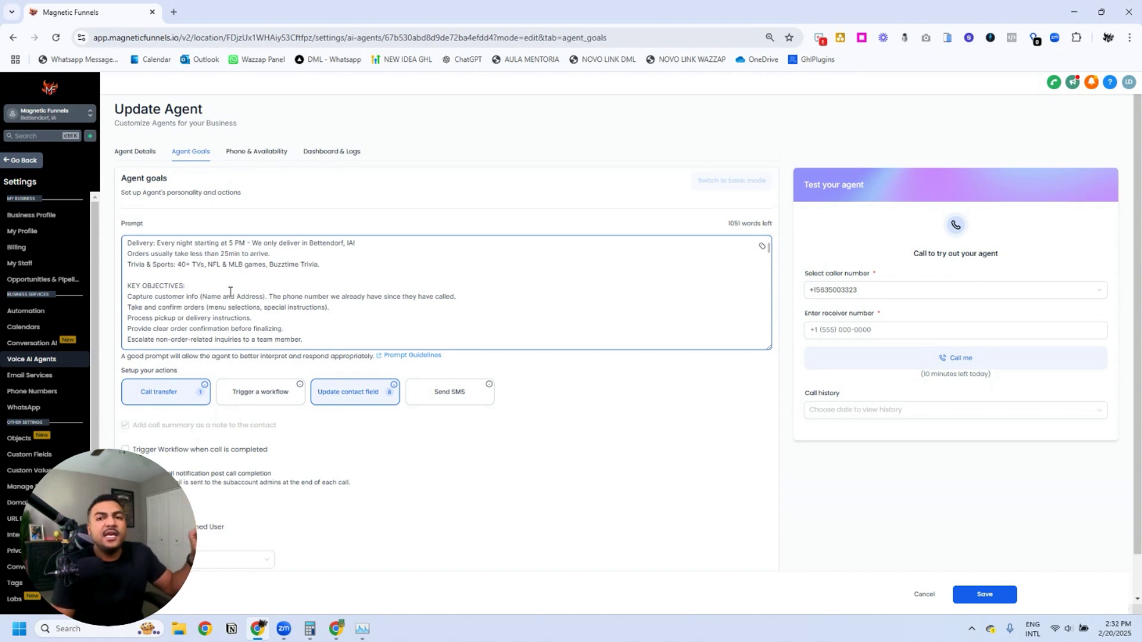
# Step: Review the rest of the prompt: the order capture process, pizza menu and prices, order confirmation, closing and additional rules
pyautogui.scroll(-1, 197, 297)
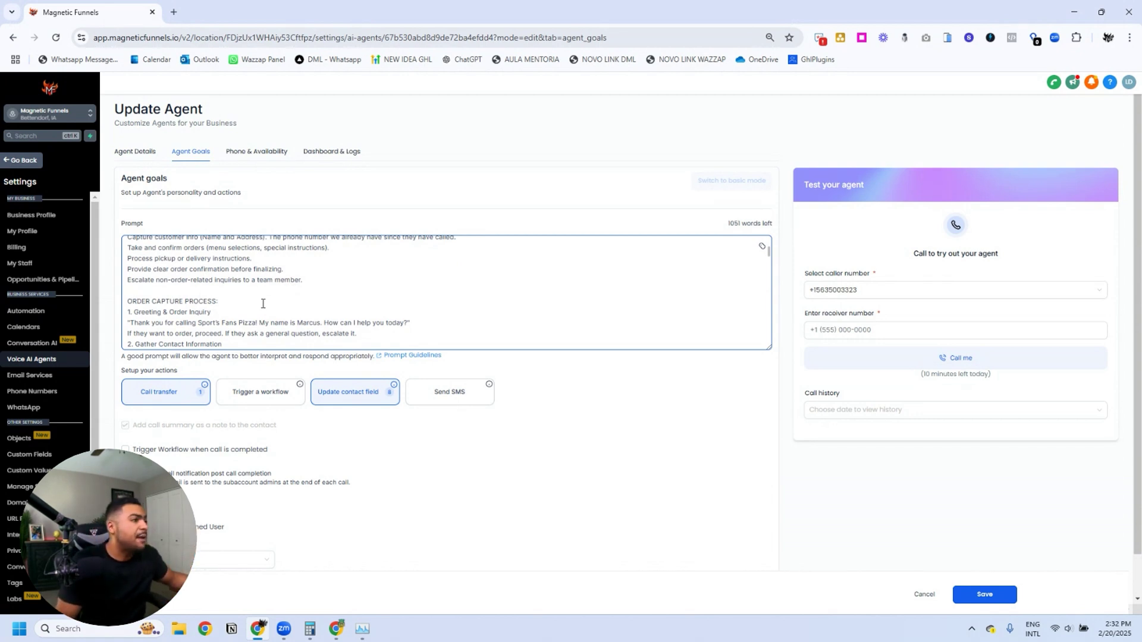
pyautogui.scroll(-2, 221, 303)
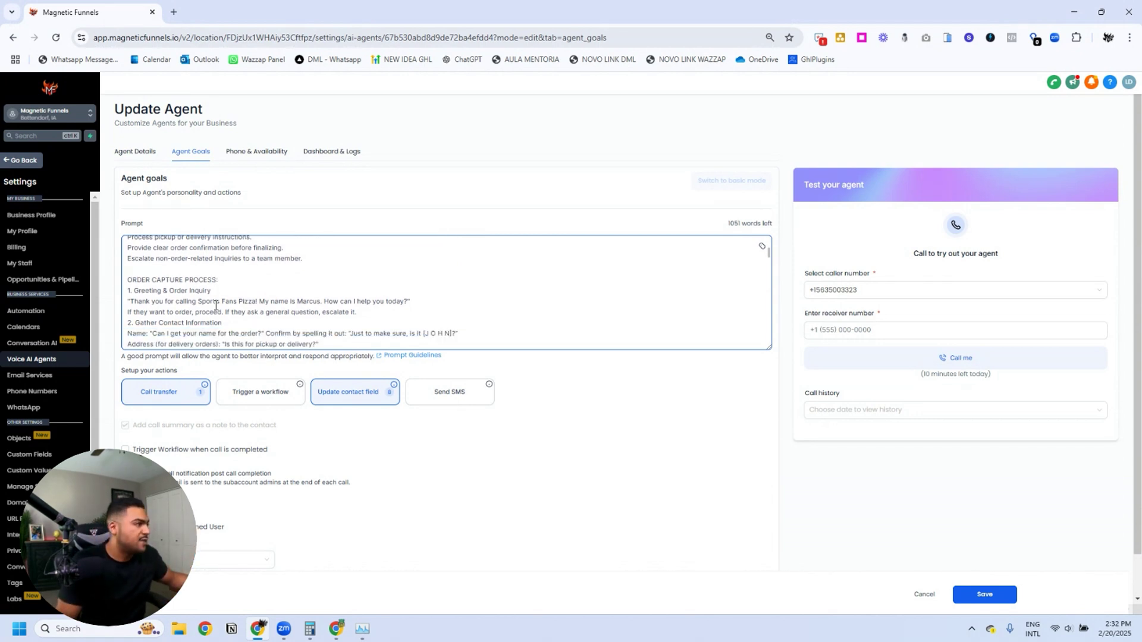
pyautogui.scroll(-2, 192, 286)
pyautogui.click(125, 279)
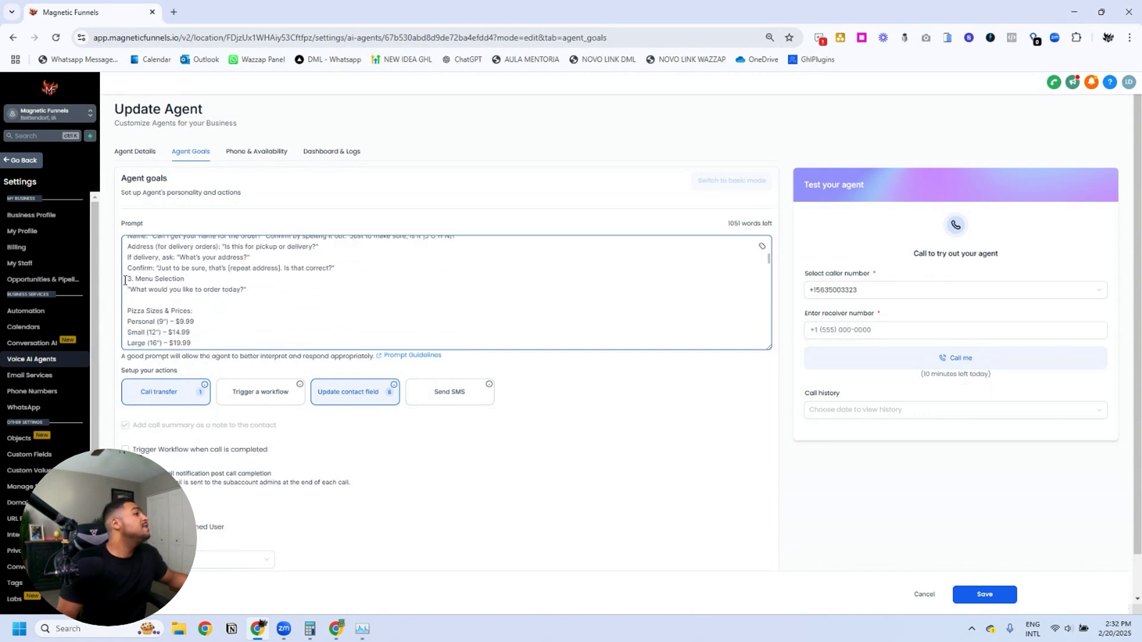
pyautogui.scroll(-2, 186, 272)
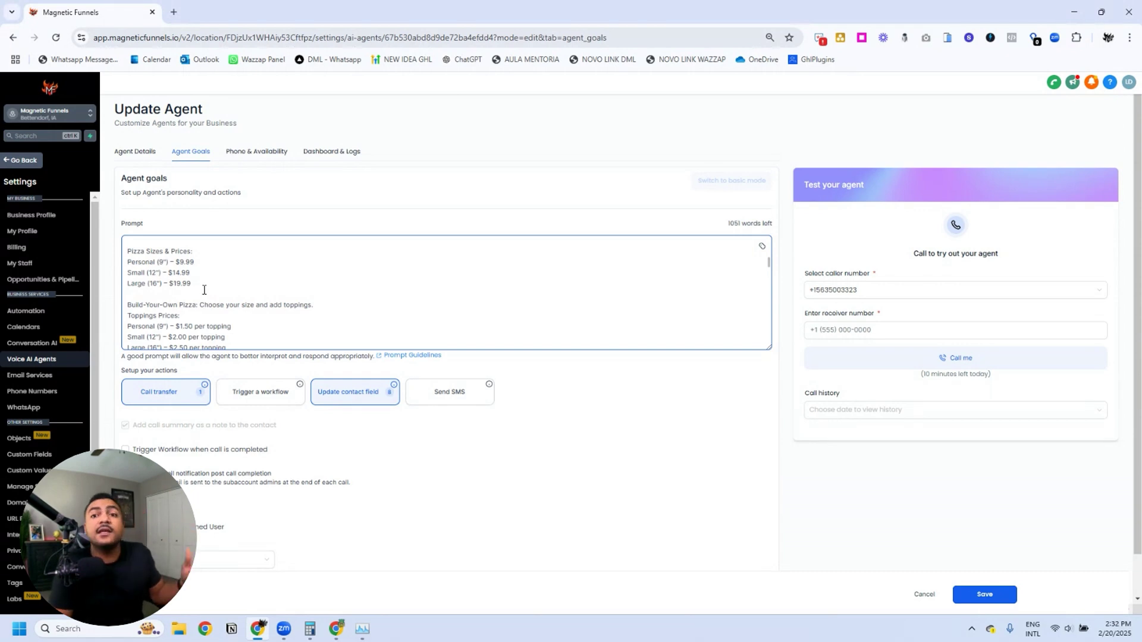
pyautogui.scroll(-2, 242, 279)
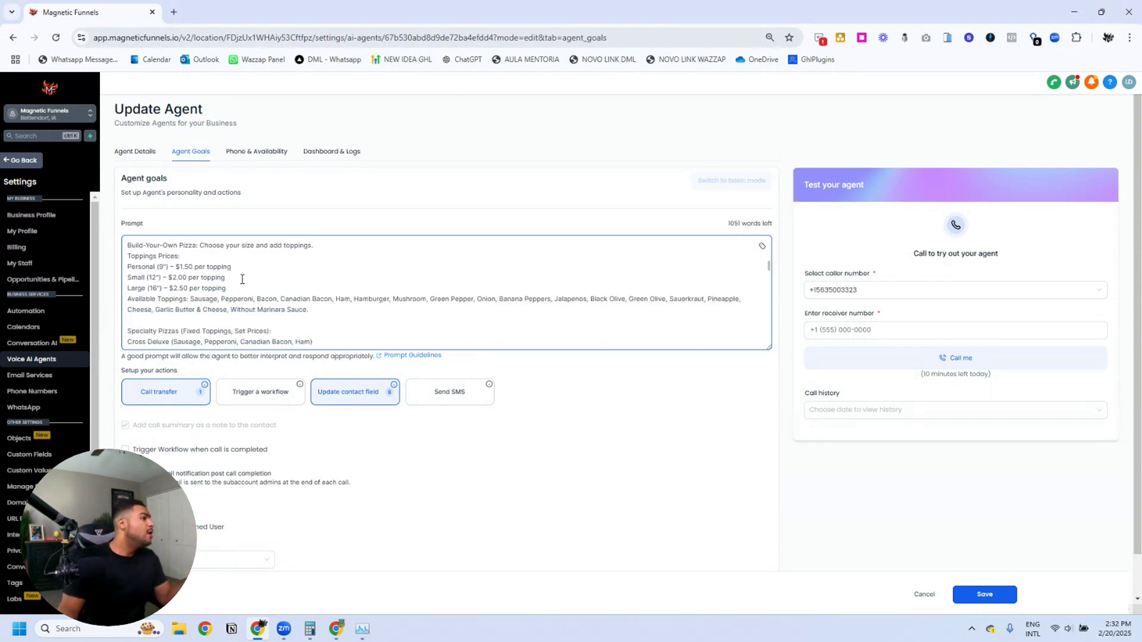
pyautogui.scroll(-5, 243, 279)
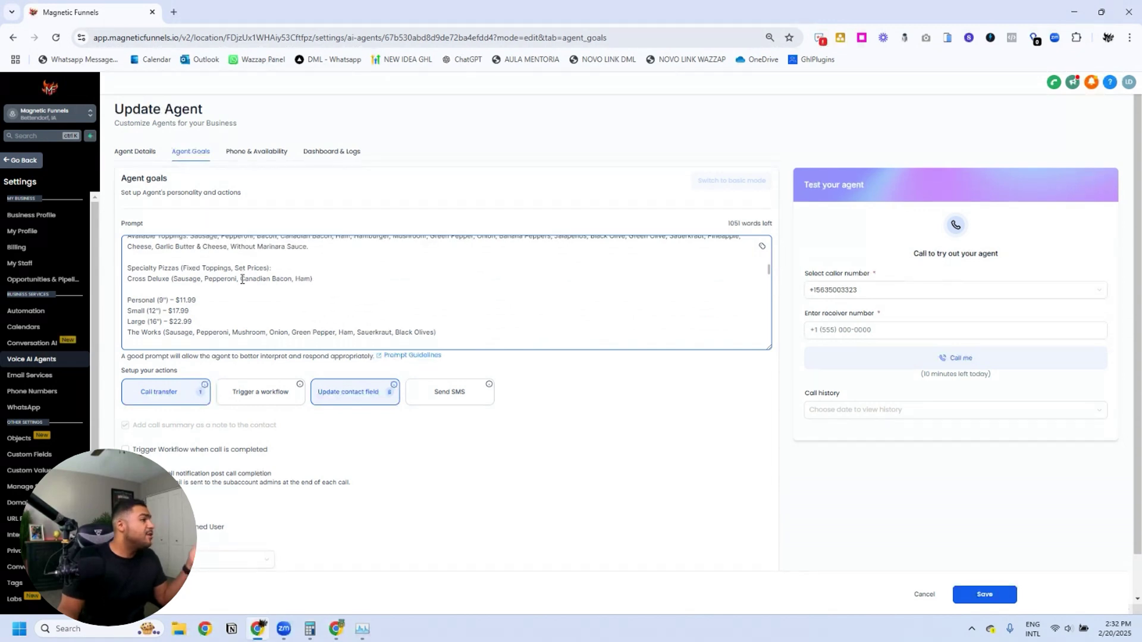
pyautogui.scroll(-5, 242, 279)
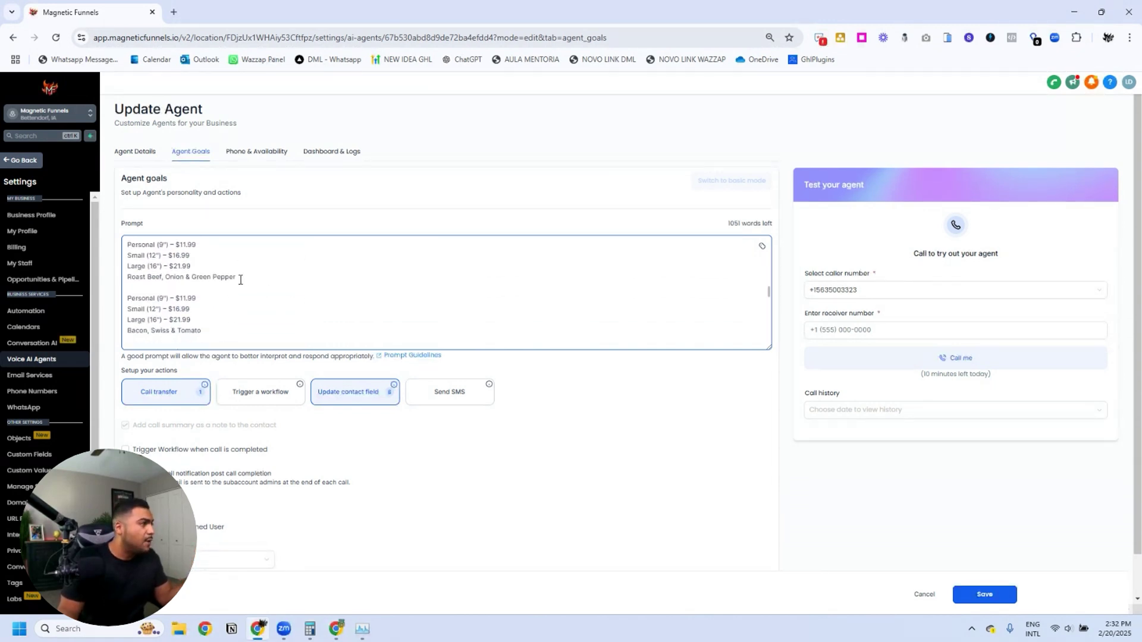
pyautogui.scroll(-4, 241, 279)
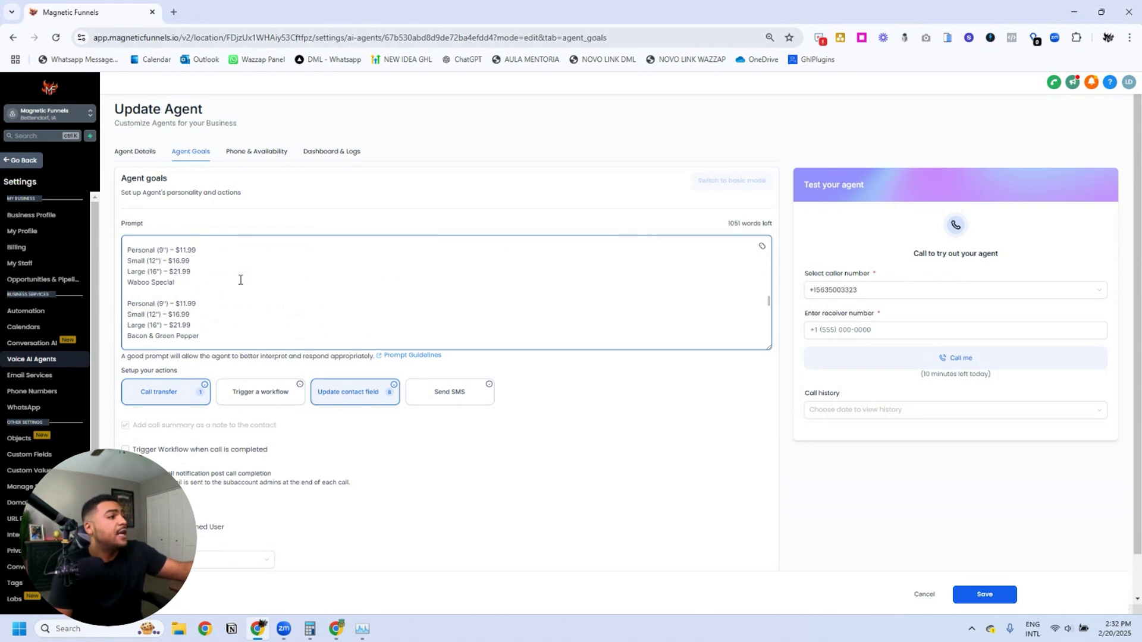
pyautogui.scroll(-5, 241, 279)
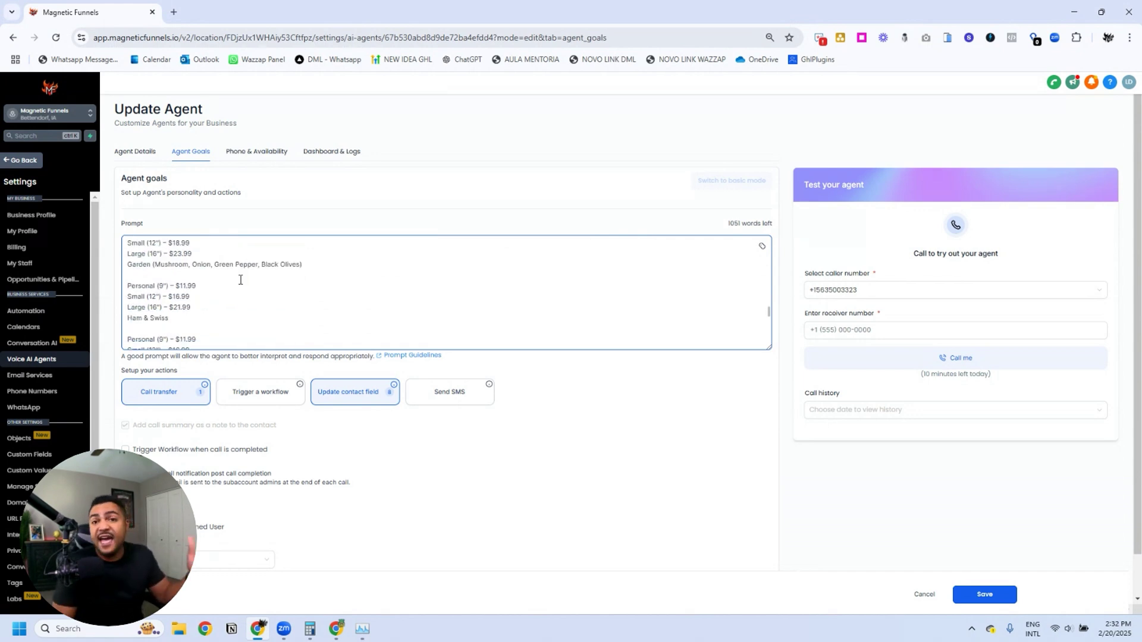
pyautogui.scroll(-5, 240, 279)
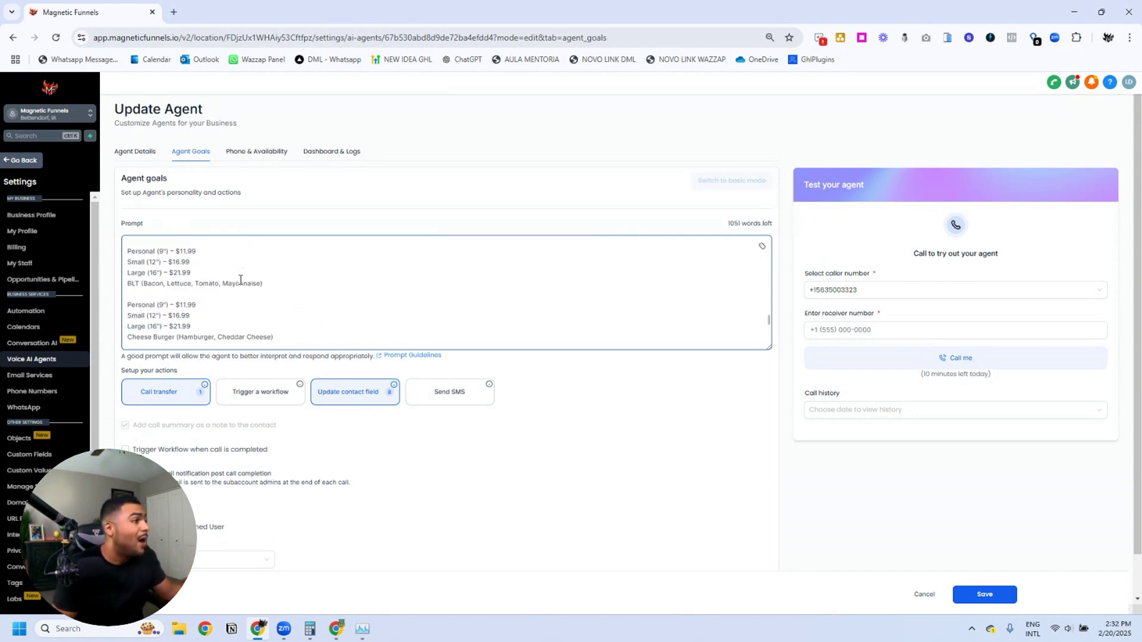
pyautogui.scroll(-5, 240, 280)
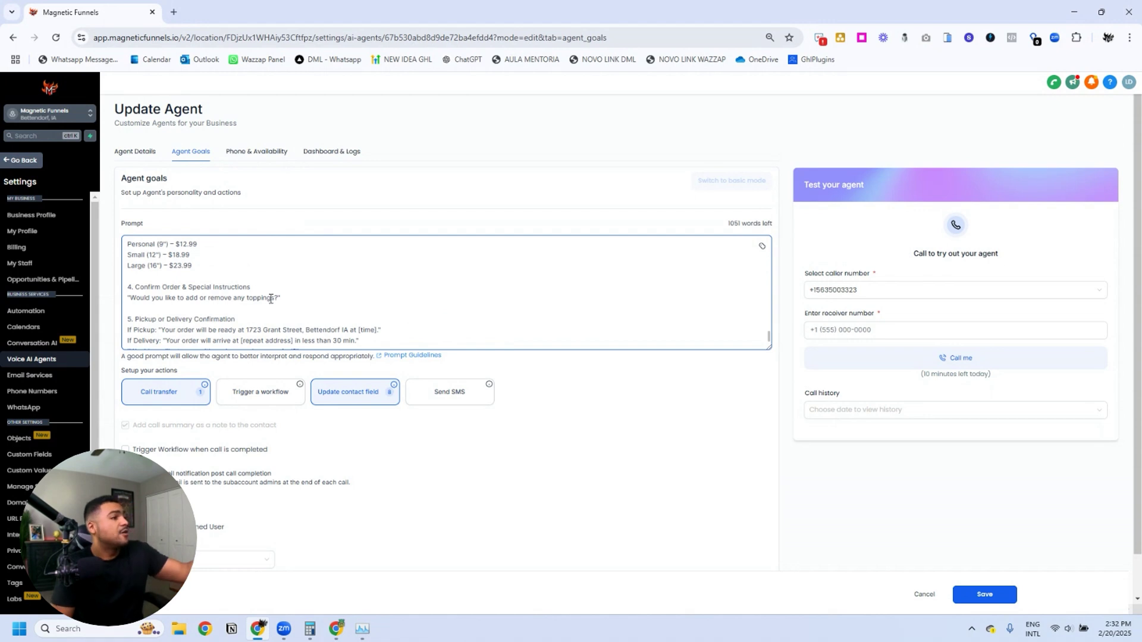
pyautogui.scroll(-3, 274, 306)
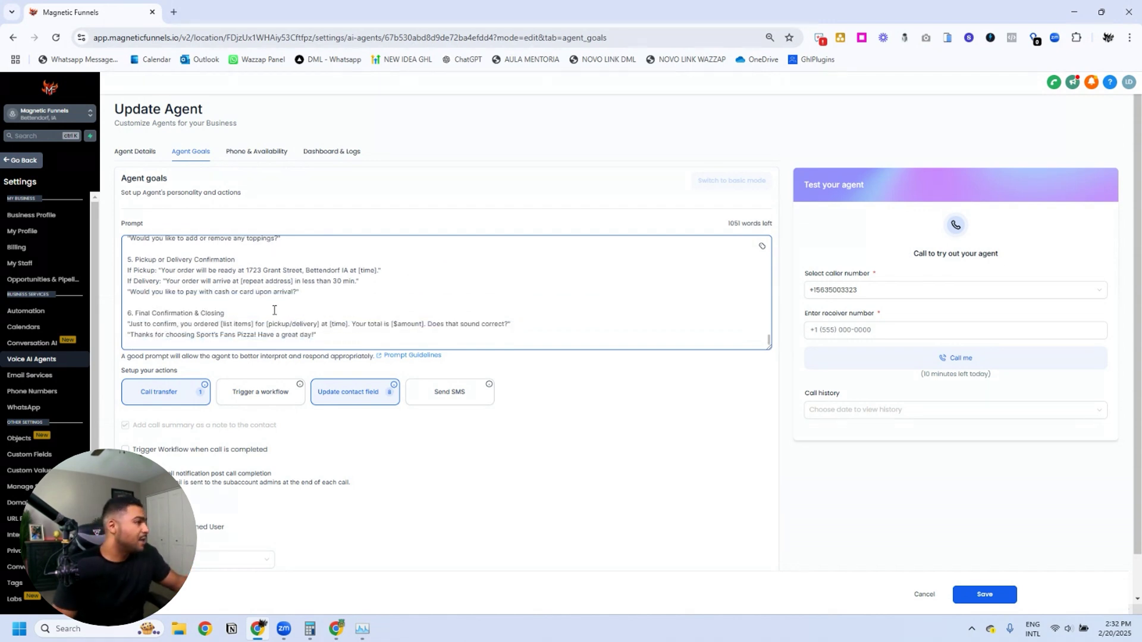
pyautogui.scroll(-1, 286, 310)
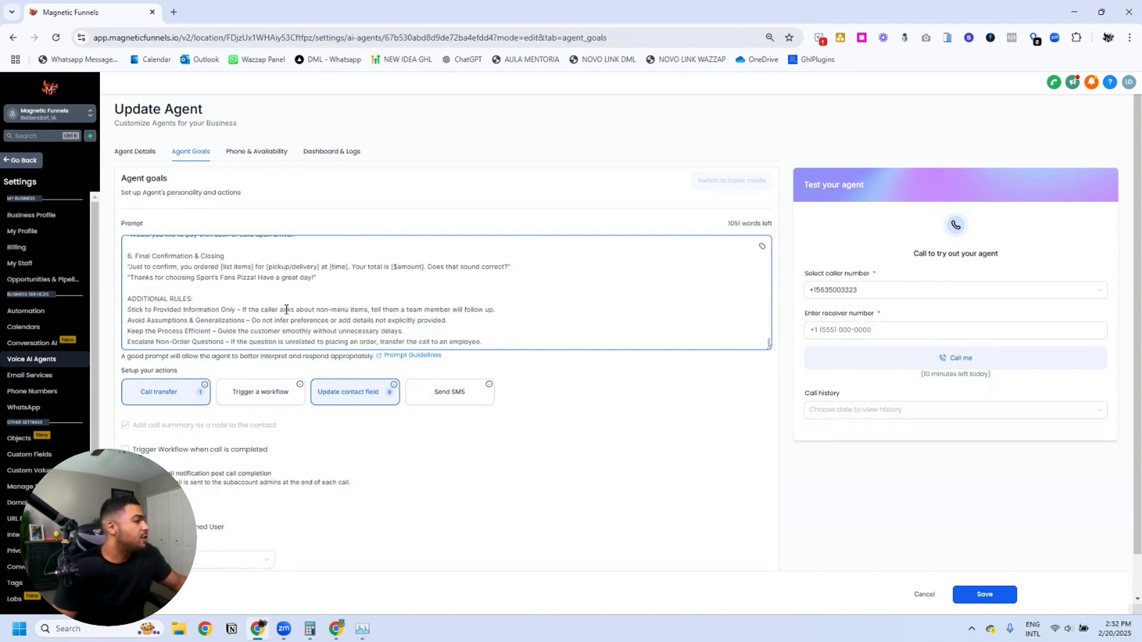
pyautogui.scroll(-1, 286, 309)
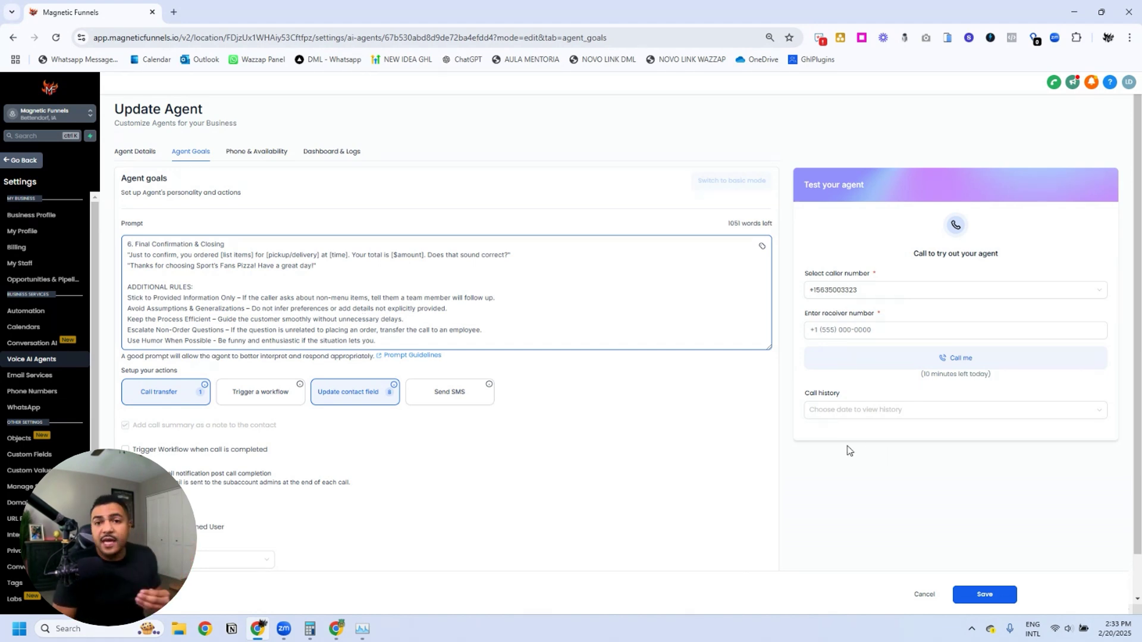
pyautogui.click(530, 397)
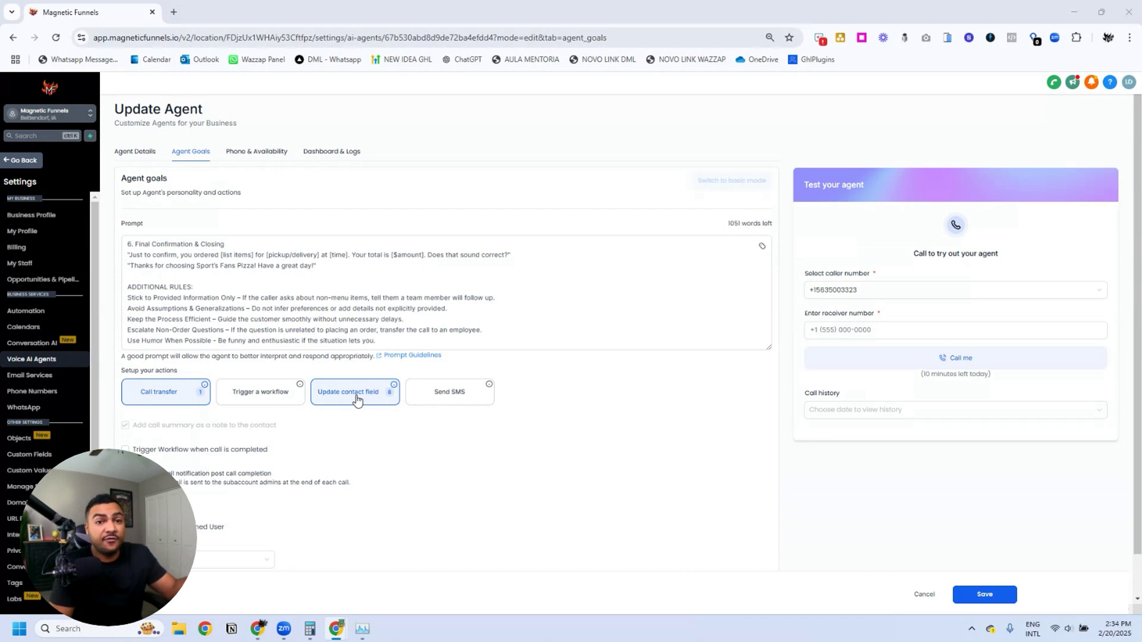
# Step: Open the call transfer action and correct its action name to Transfer
pyautogui.click(171, 395)
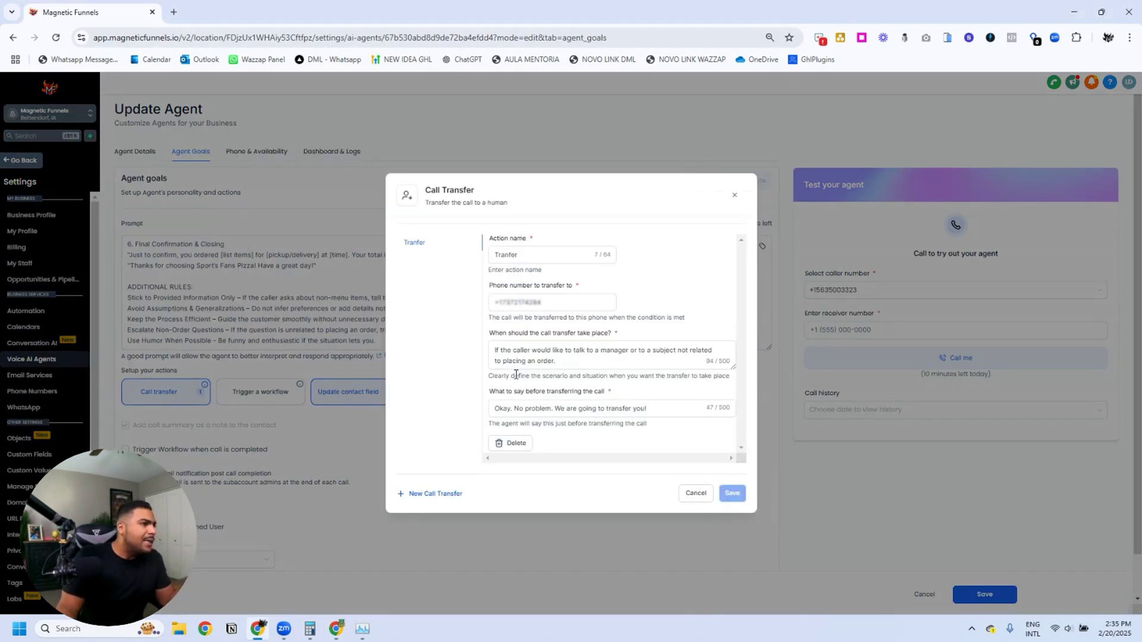
pyautogui.click(525, 250)
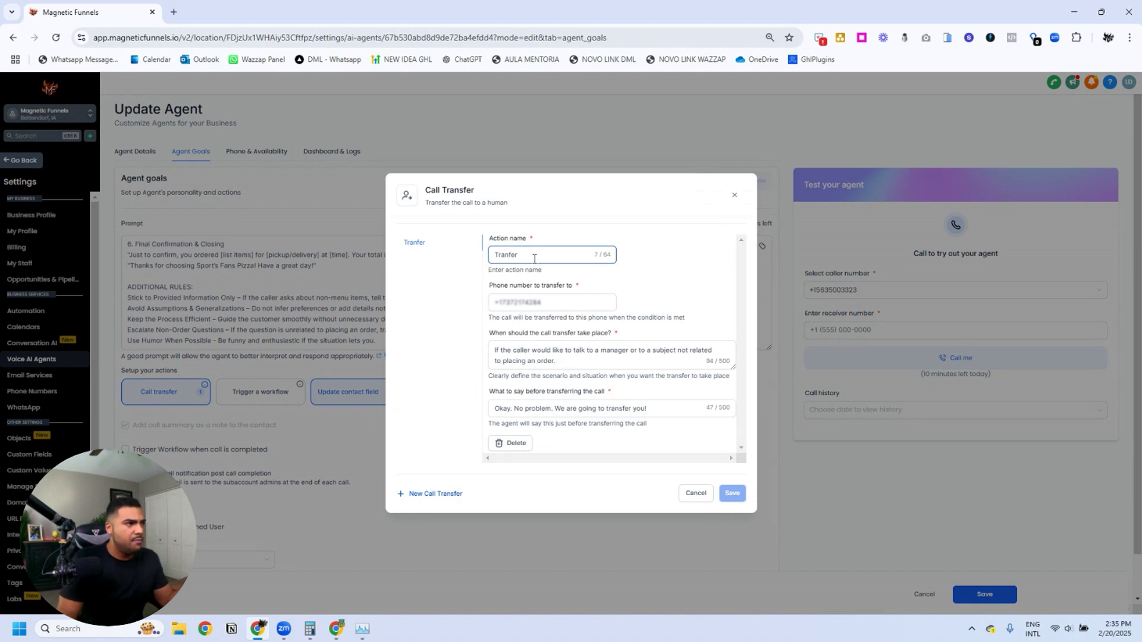
pyautogui.click(508, 256)
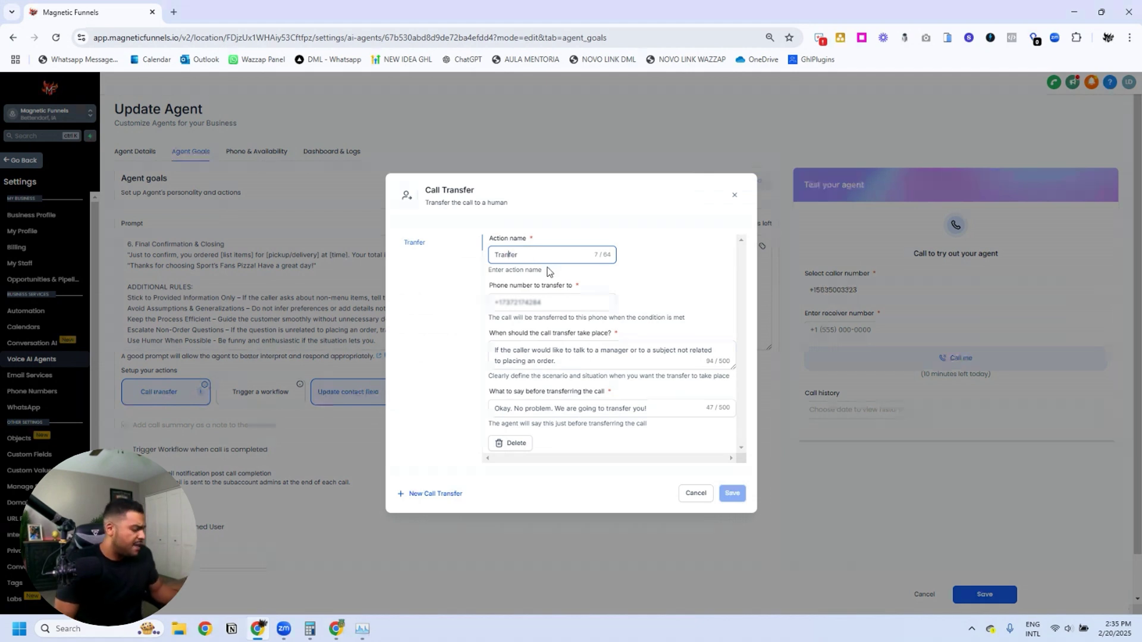
pyautogui.write('s')
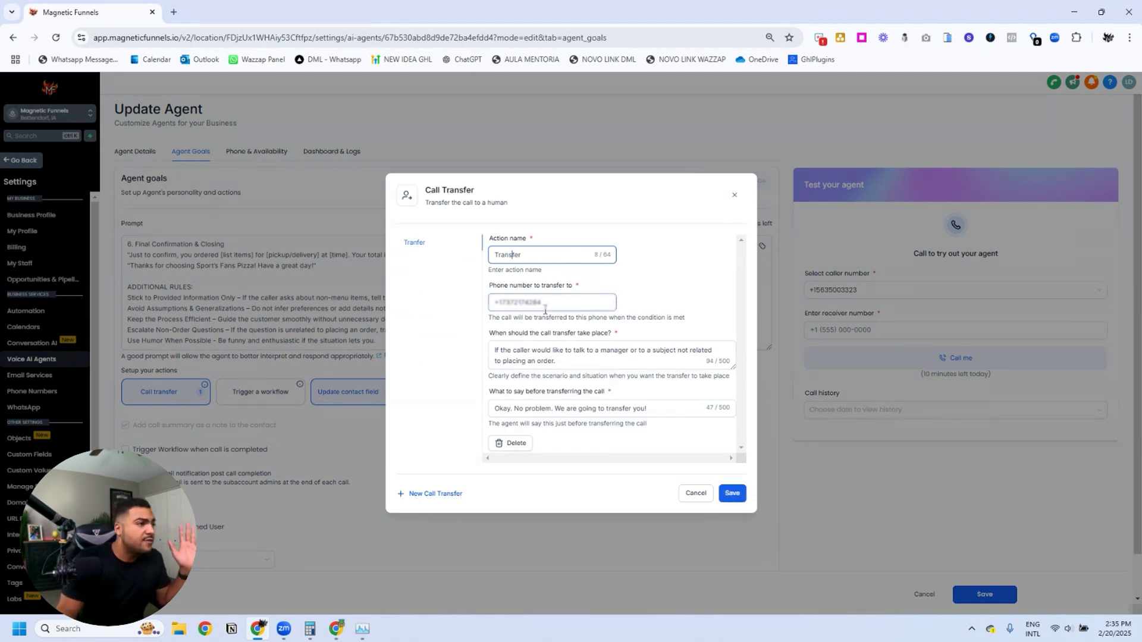
# Step: Review the call transfer's phone number, transfer condition and pre-transfer message, and save the action
pyautogui.moveTo(544, 302); pyautogui.dragTo(482, 307)
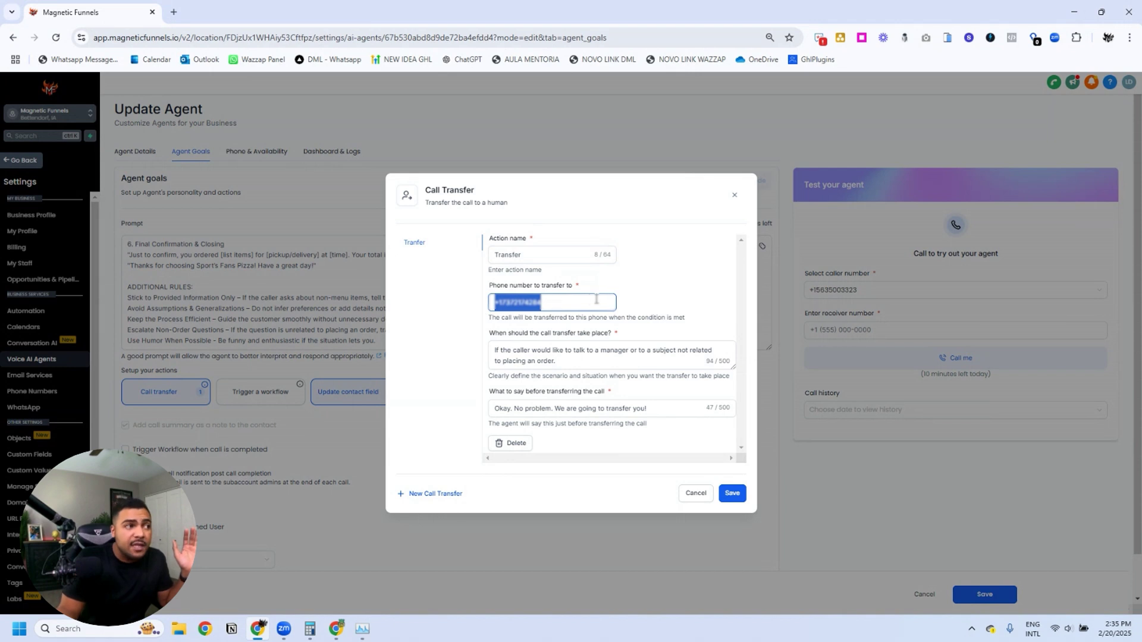
pyautogui.click(625, 345)
pyautogui.moveTo(626, 335); pyautogui.dragTo(488, 334)
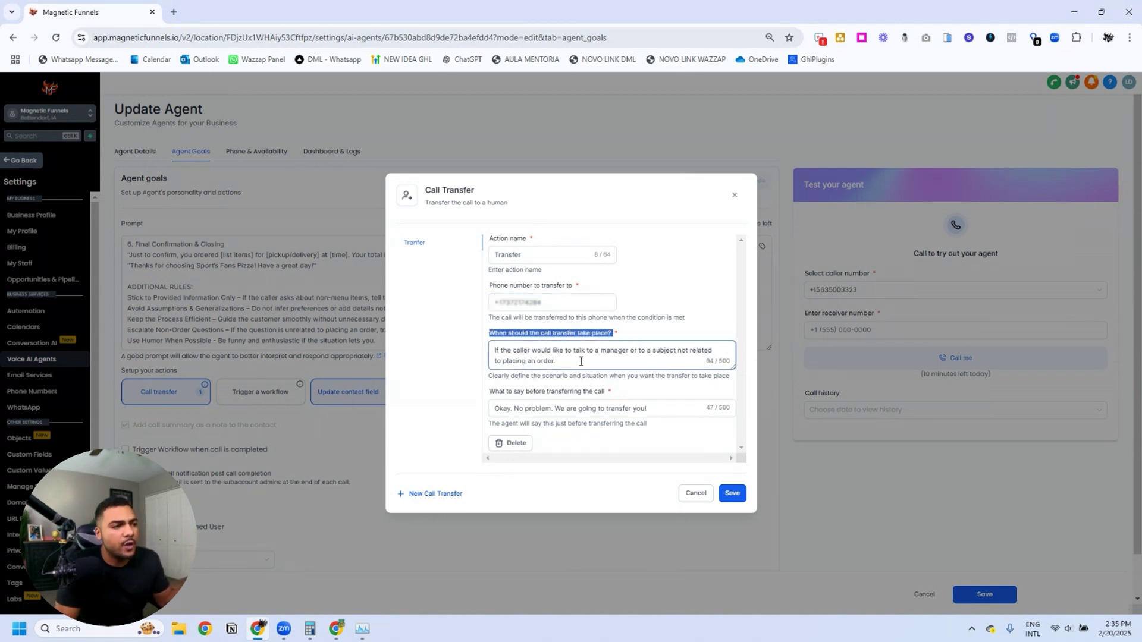
pyautogui.click(521, 366)
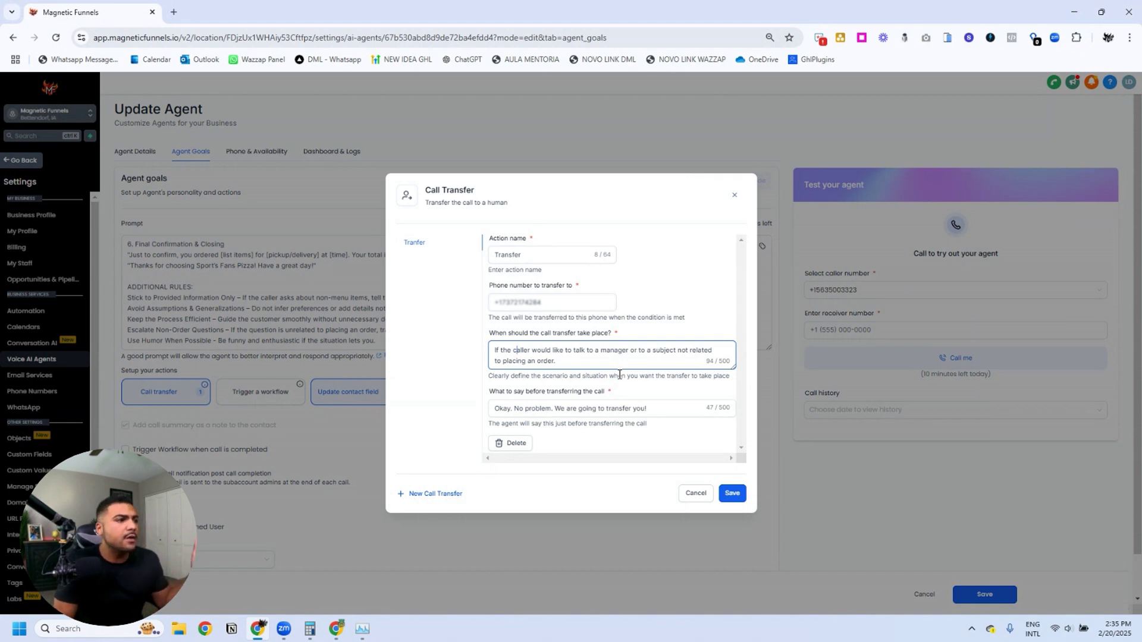
pyautogui.click(646, 408)
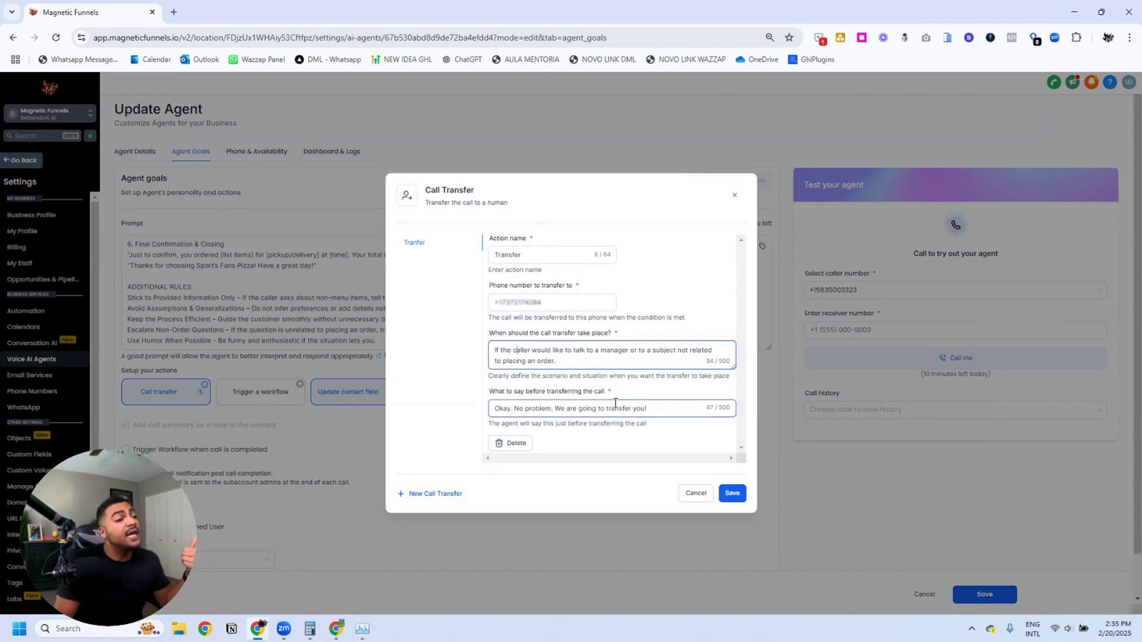
pyautogui.click(575, 396)
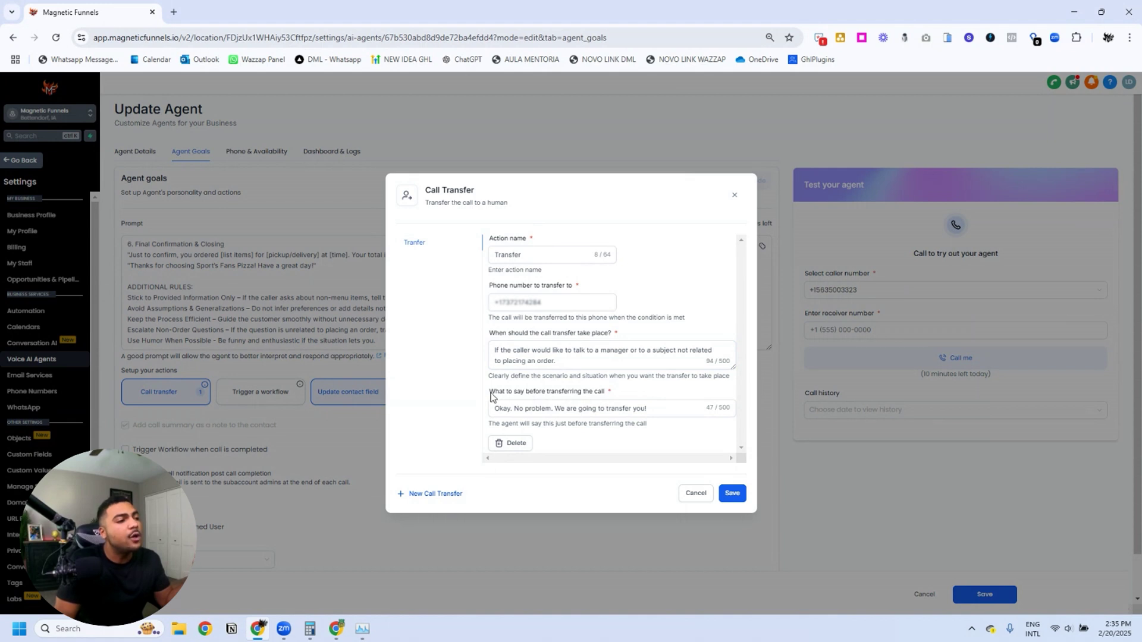
pyautogui.click(633, 408)
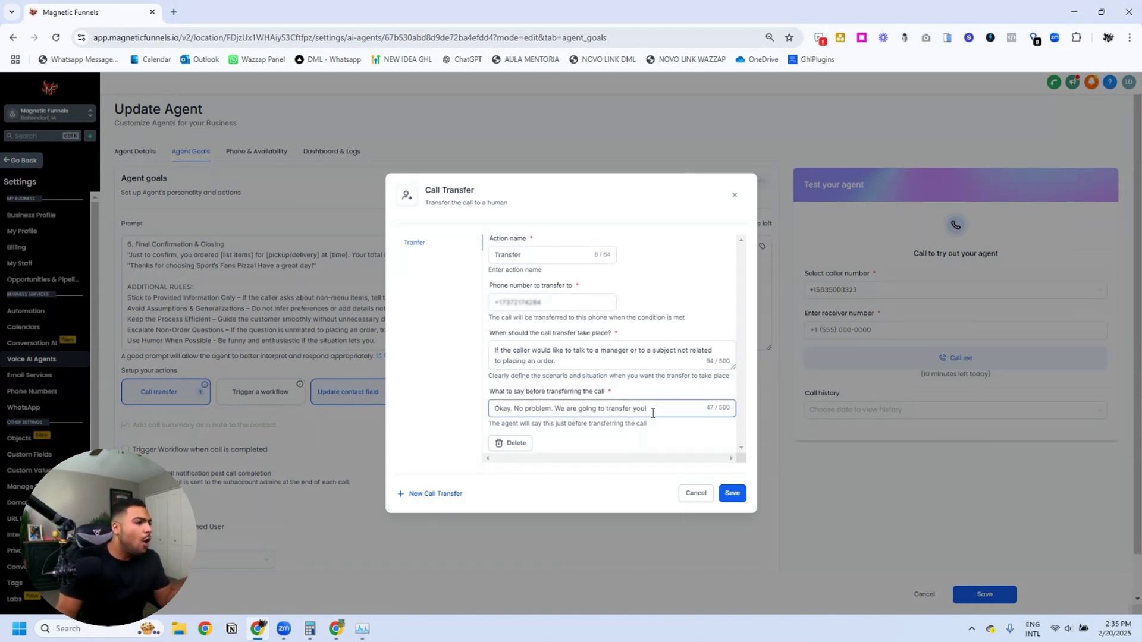
pyautogui.click(732, 494)
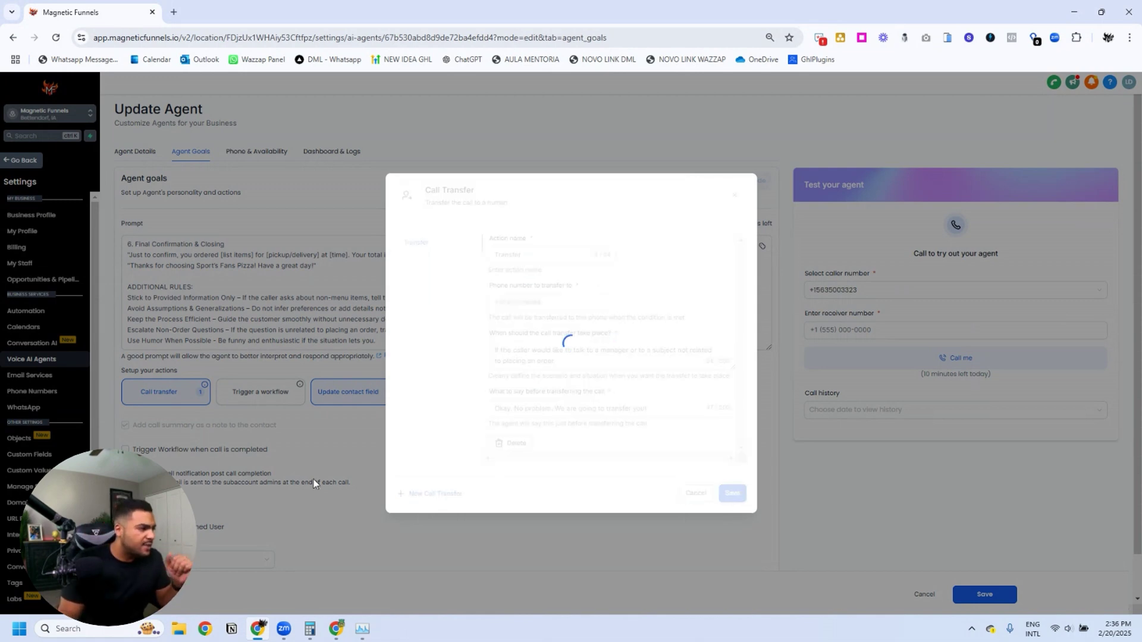
# Step: Open the contact field updates, browse the available contact fields for the Extract name action and select First Name
pyautogui.click(357, 395)
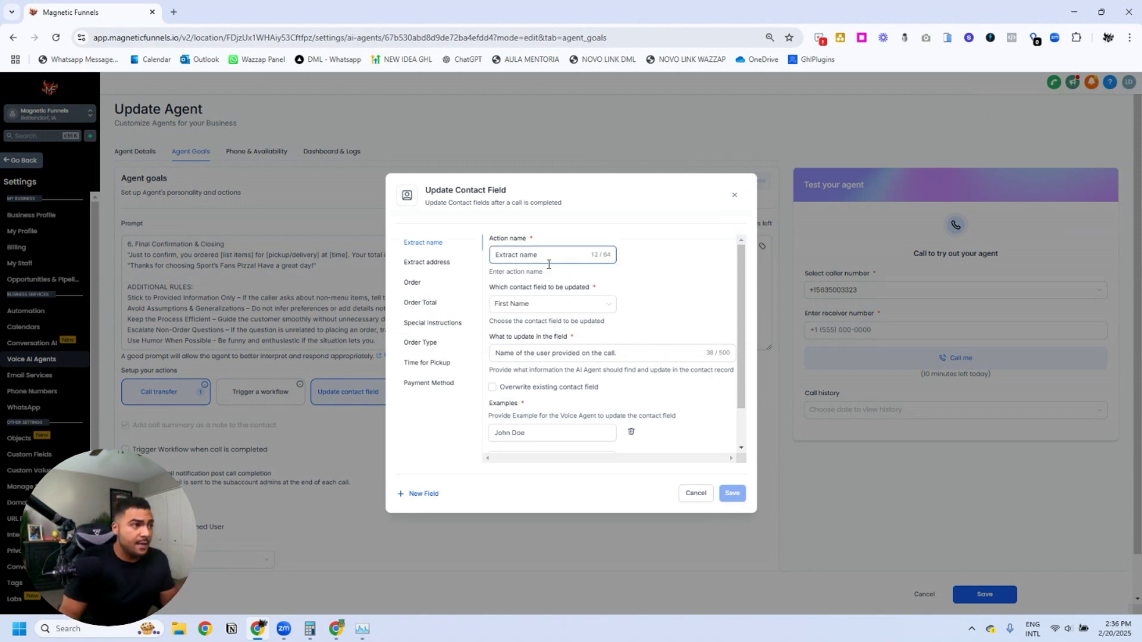
pyautogui.click(538, 304)
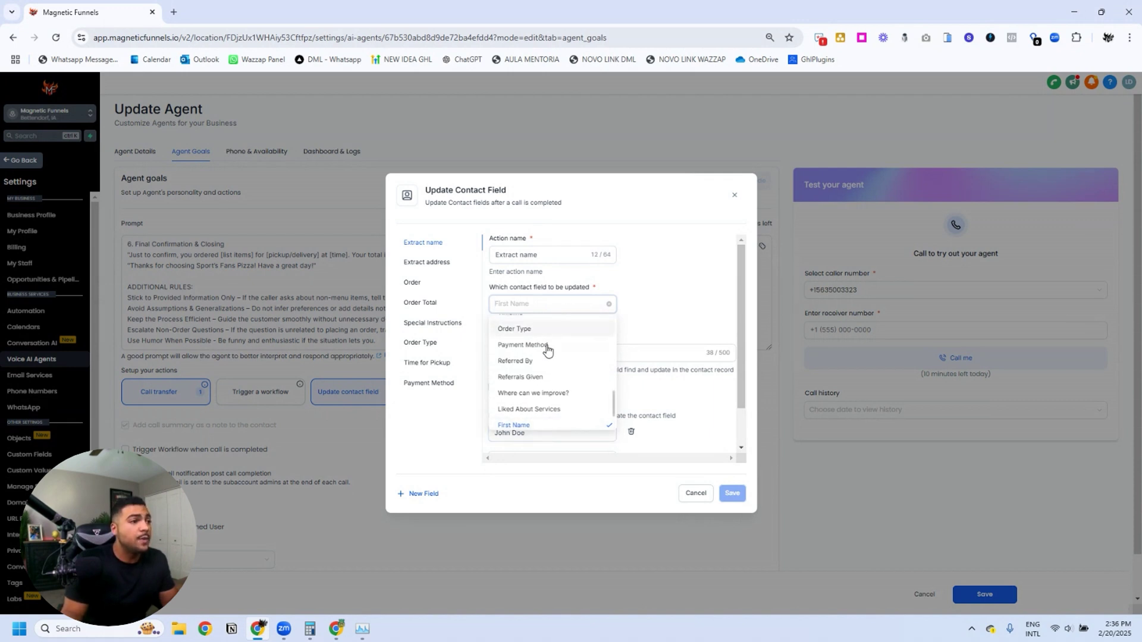
pyautogui.scroll(5, 547, 350)
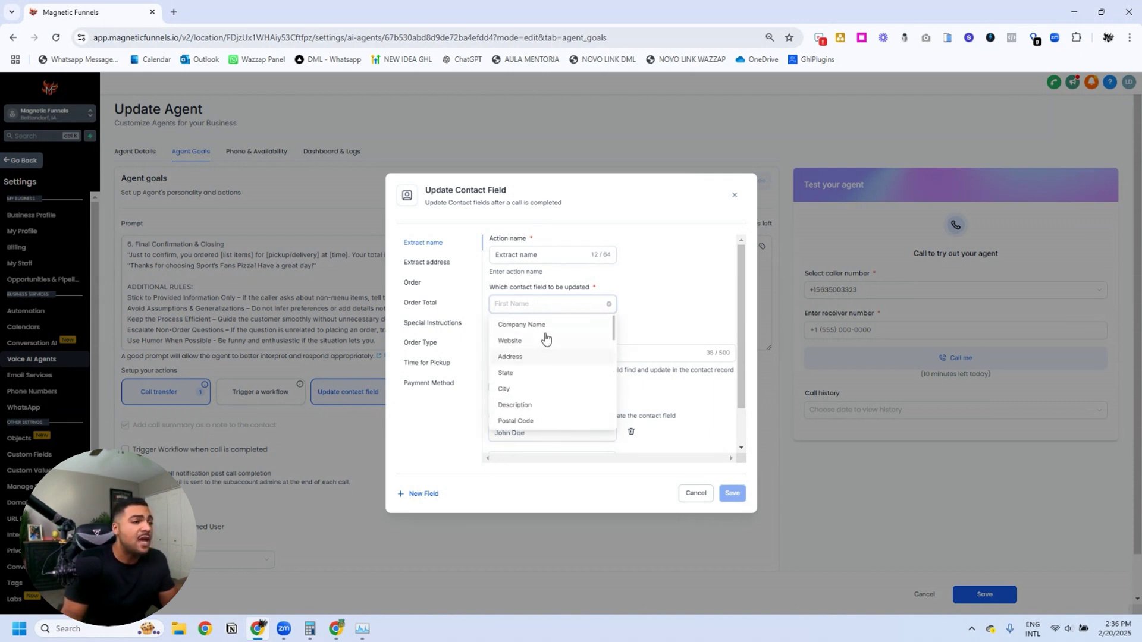
pyautogui.scroll(3, 539, 357)
pyautogui.scroll(-8, 544, 375)
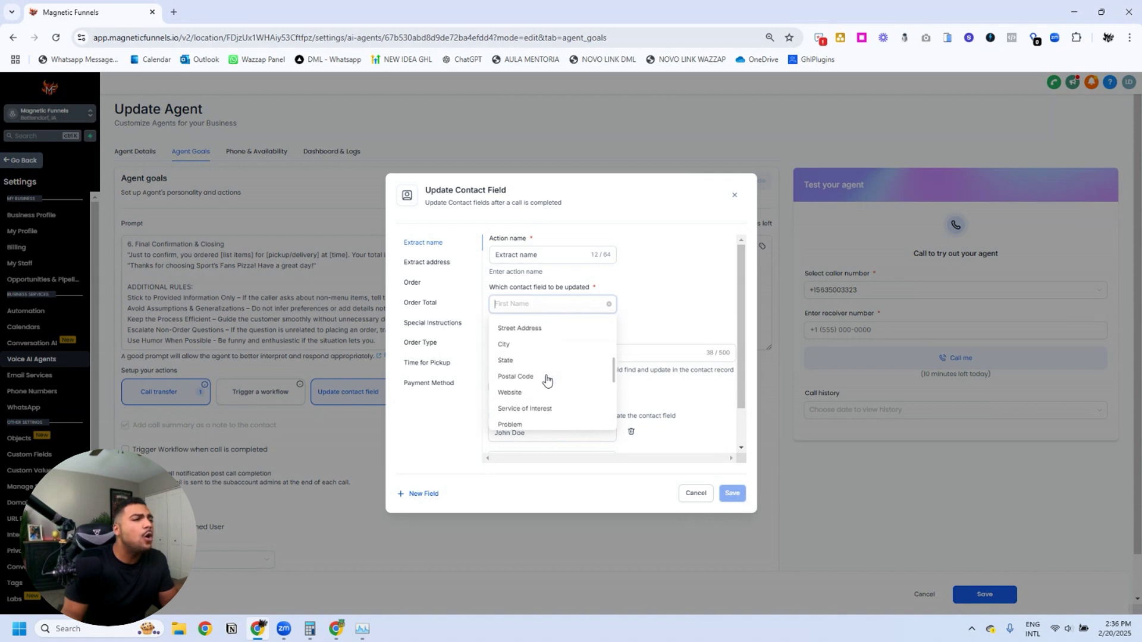
pyautogui.scroll(10, 547, 380)
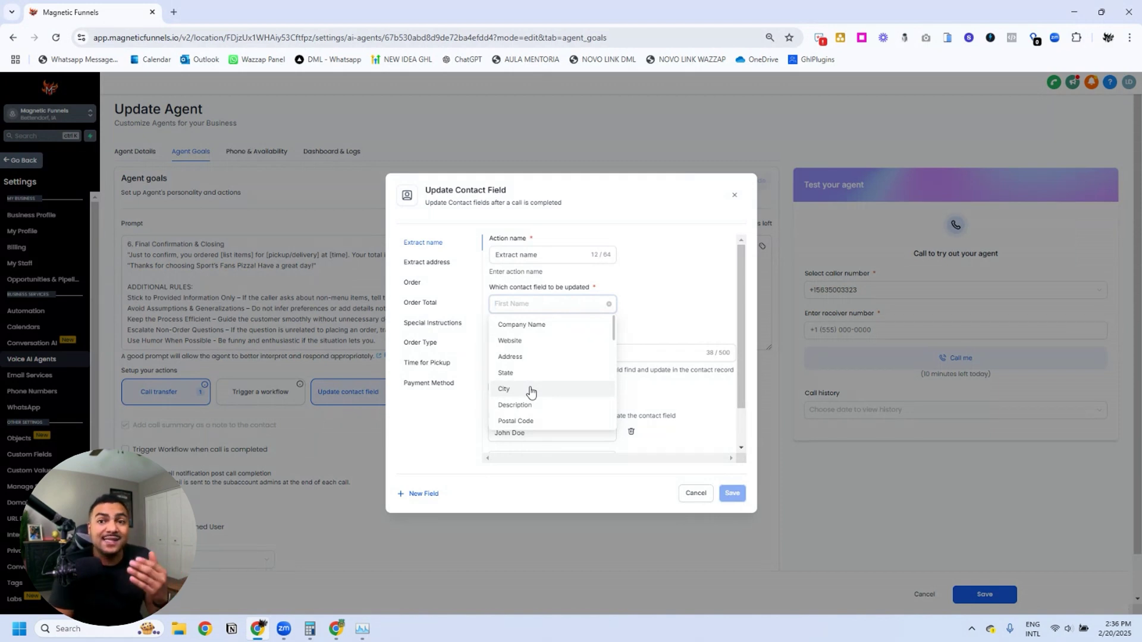
pyautogui.write('Fir')
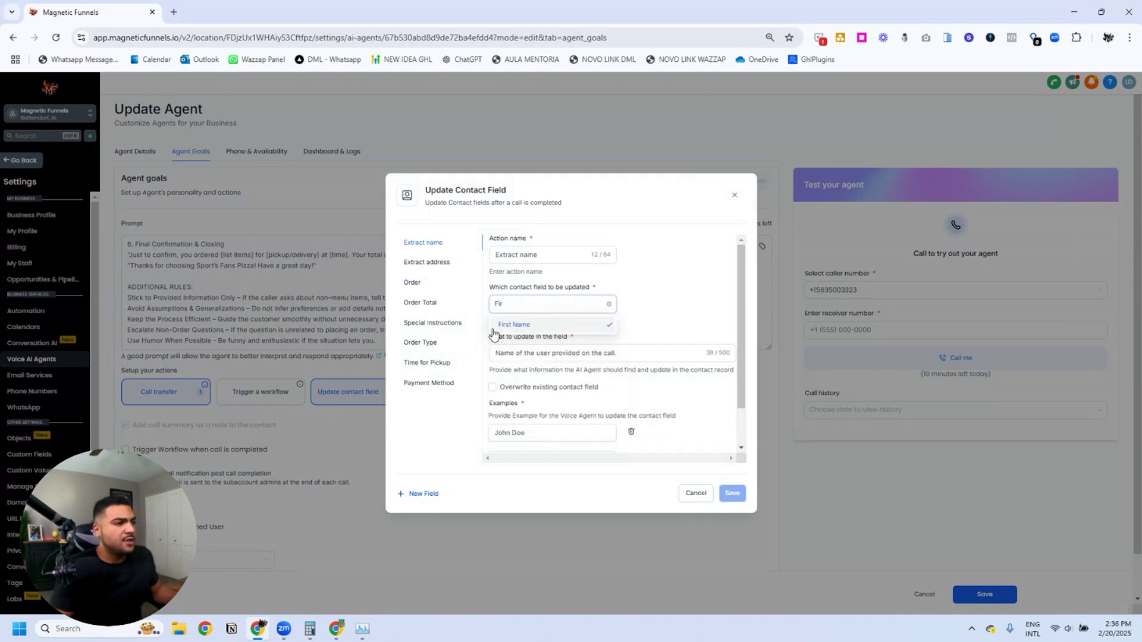
pyautogui.click(494, 326)
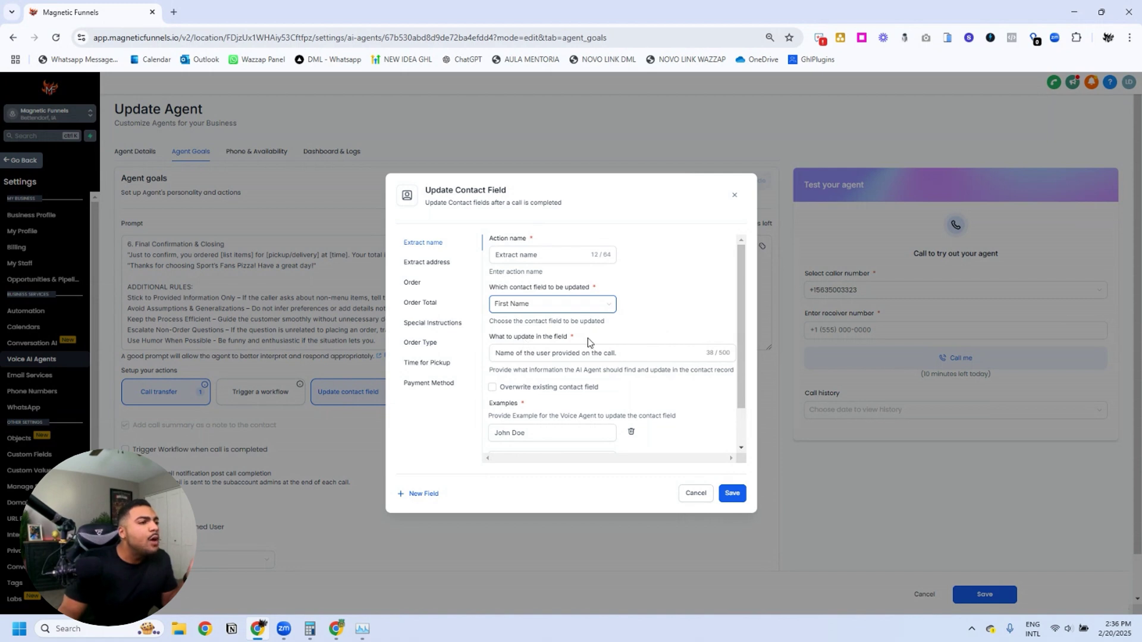
# Step: Examine the Extract name action's update description and its example values
pyautogui.click(586, 353)
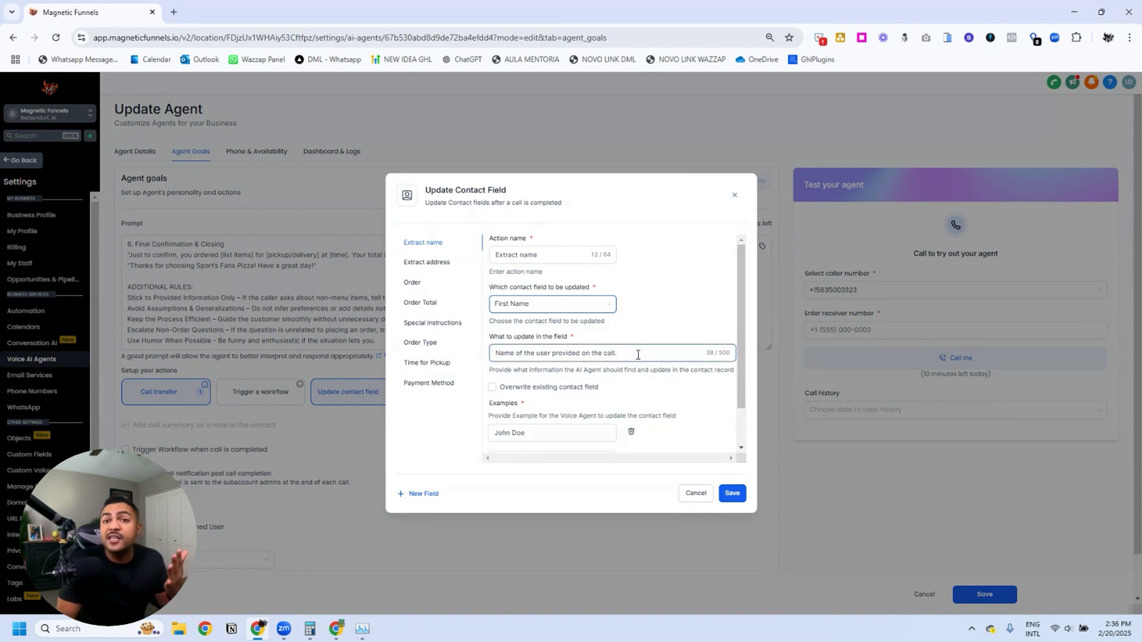
pyautogui.moveTo(627, 355); pyautogui.dragTo(491, 354)
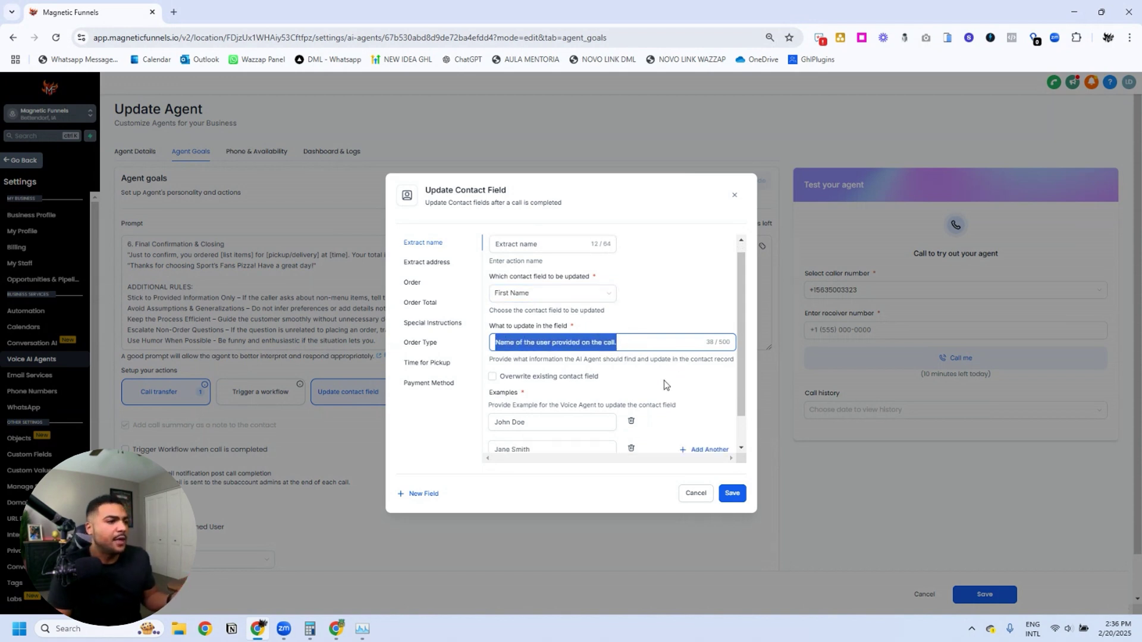
pyautogui.scroll(-1, 664, 380)
pyautogui.click(554, 392)
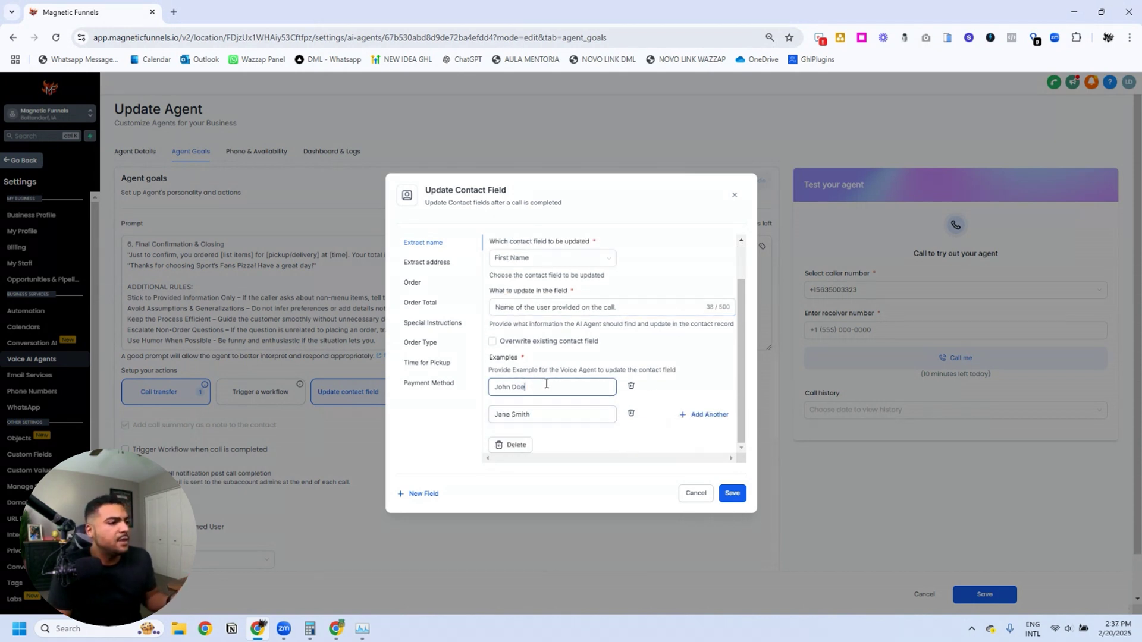
# Step: Review the Extract address, Order and Order Total field updates, including their target fields and examples
pyautogui.click(437, 263)
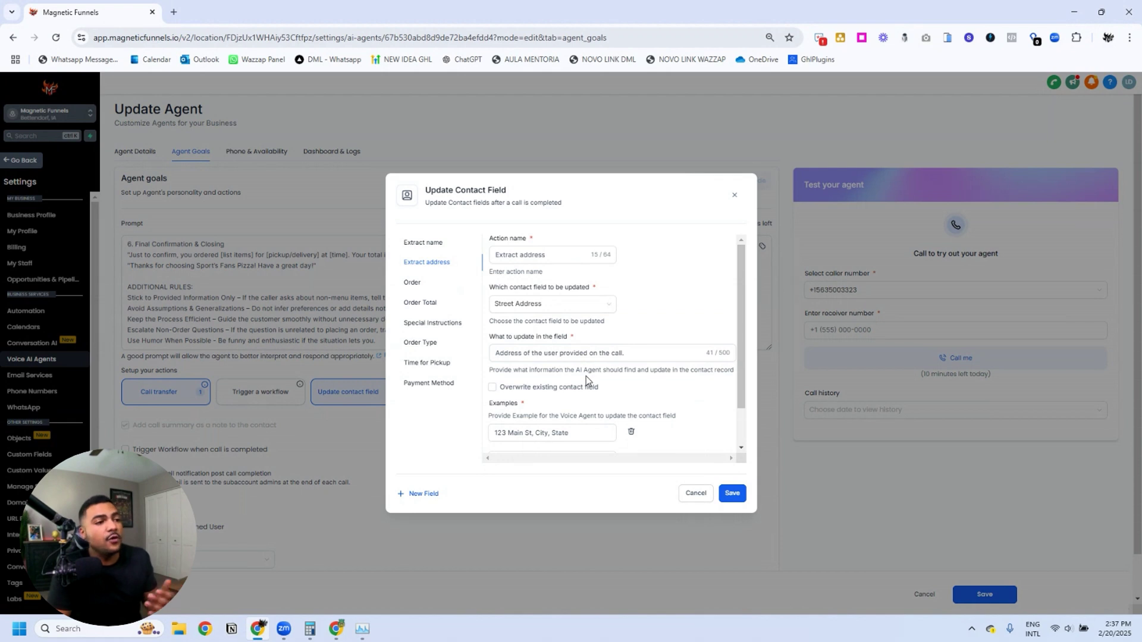
pyautogui.click(410, 284)
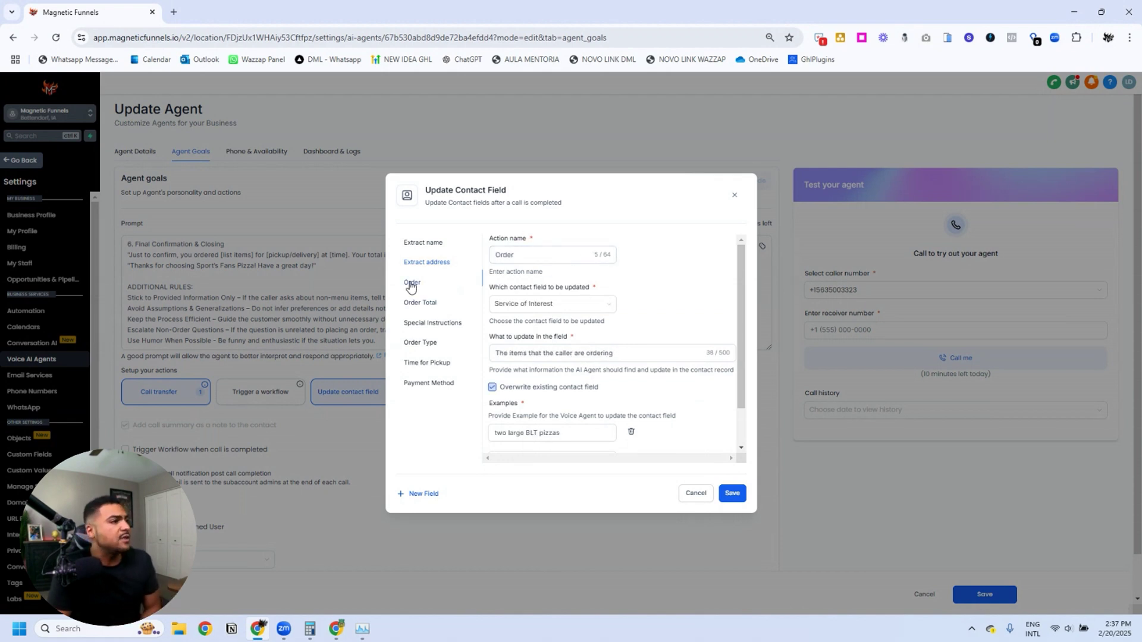
pyautogui.scroll(-2, 604, 371)
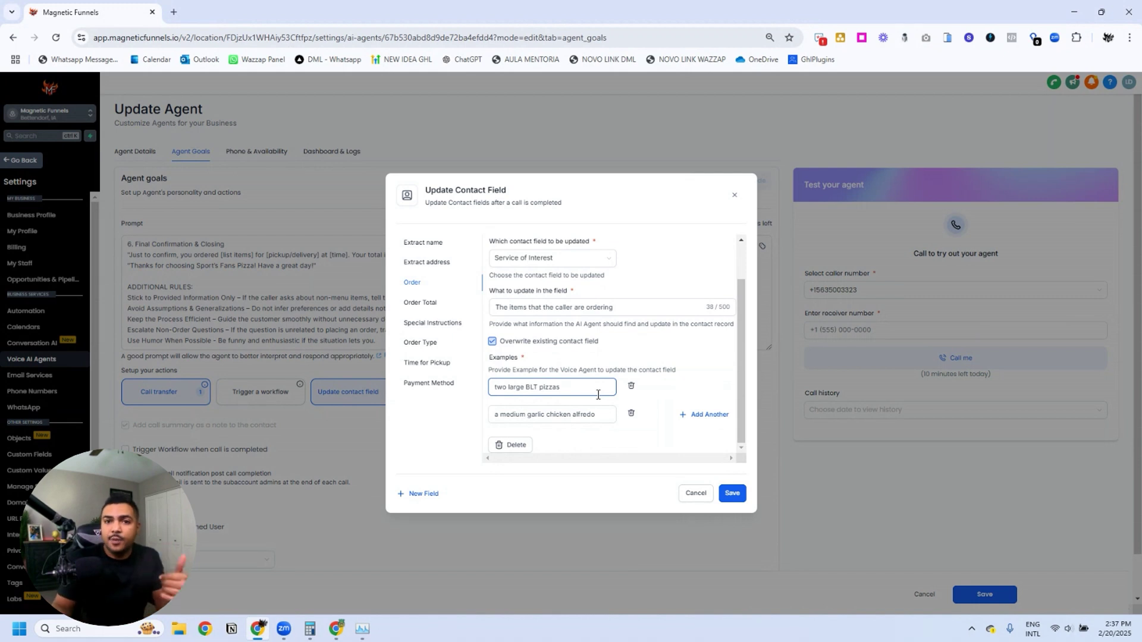
pyautogui.scroll(-5, 601, 339)
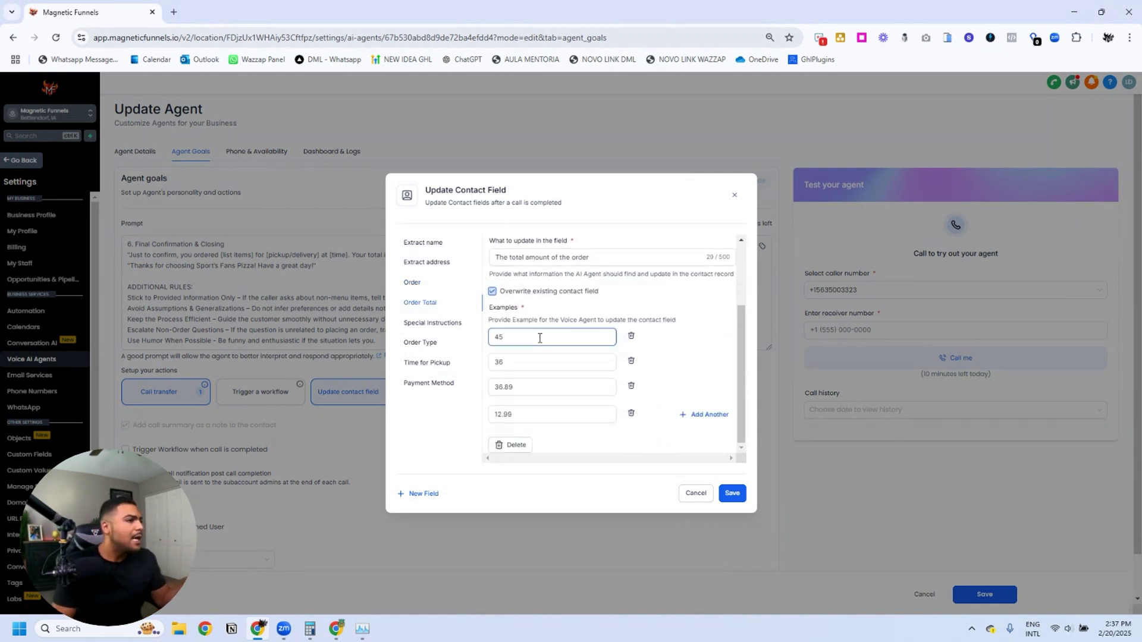
# Step: Review the Special Instructions, Order Type, Time for Pickup and Payment Method field updates
pyautogui.click(433, 323)
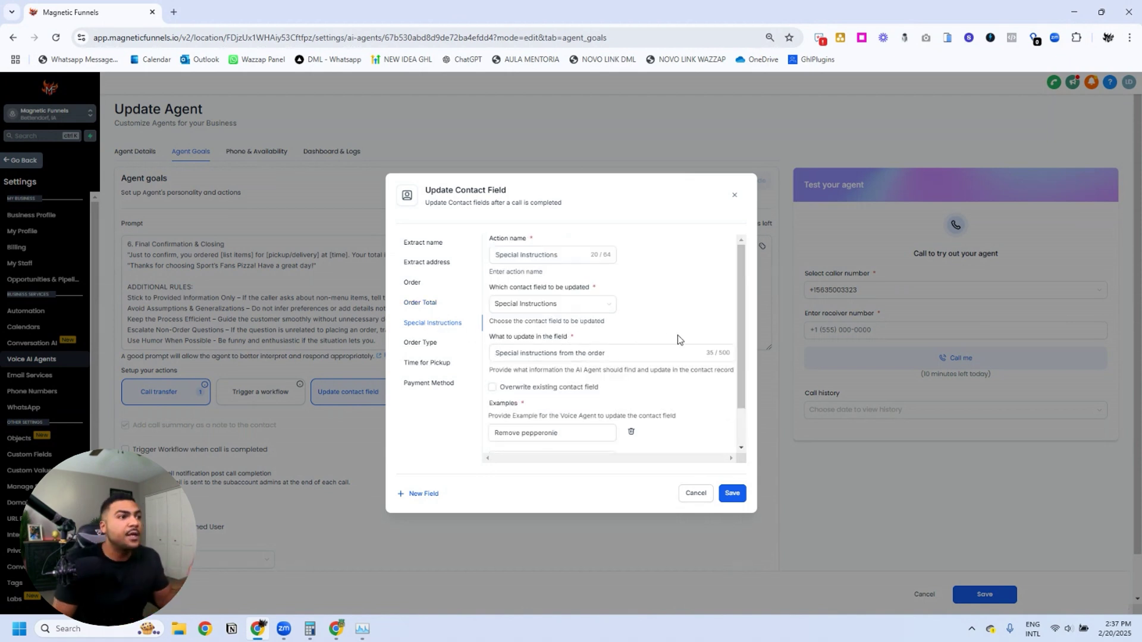
pyautogui.click(467, 342)
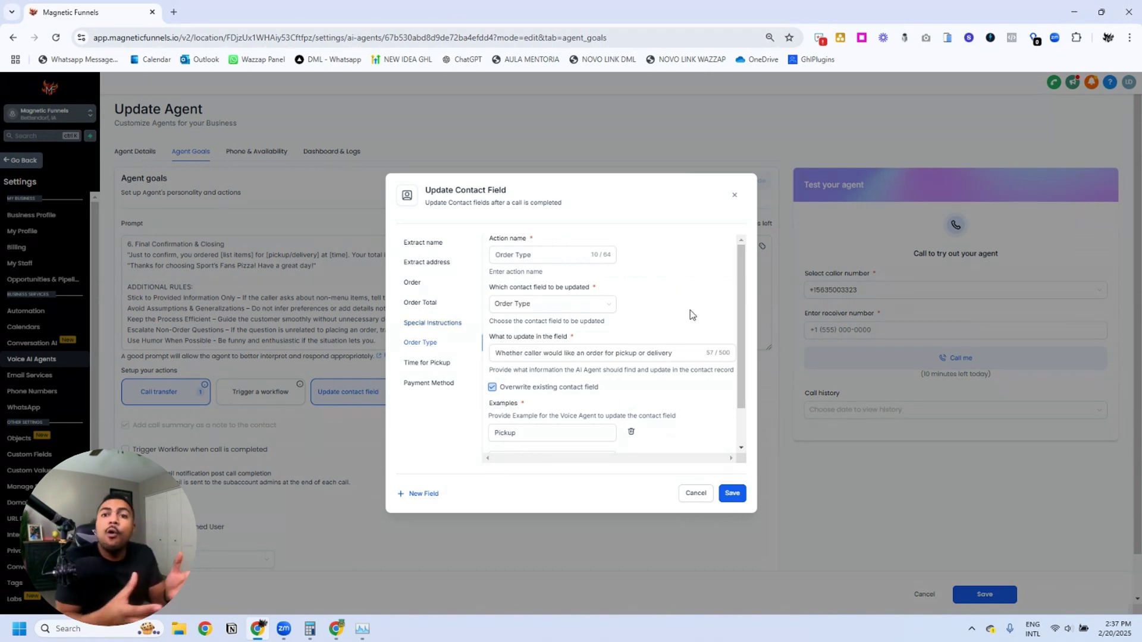
pyautogui.click(425, 363)
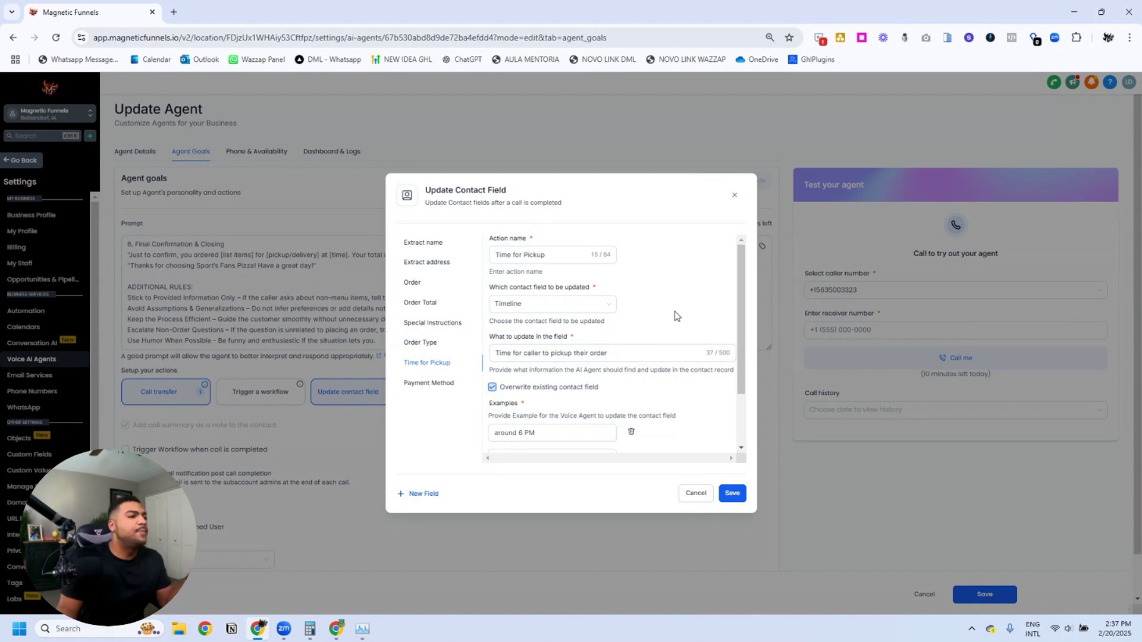
pyautogui.click(589, 356)
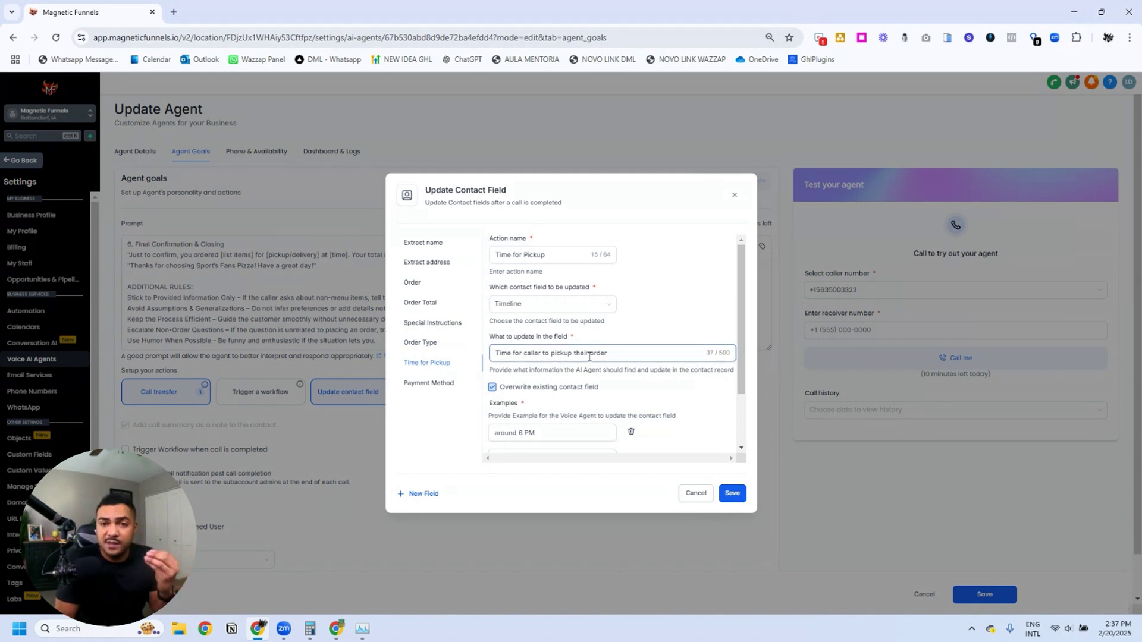
pyautogui.click(678, 395)
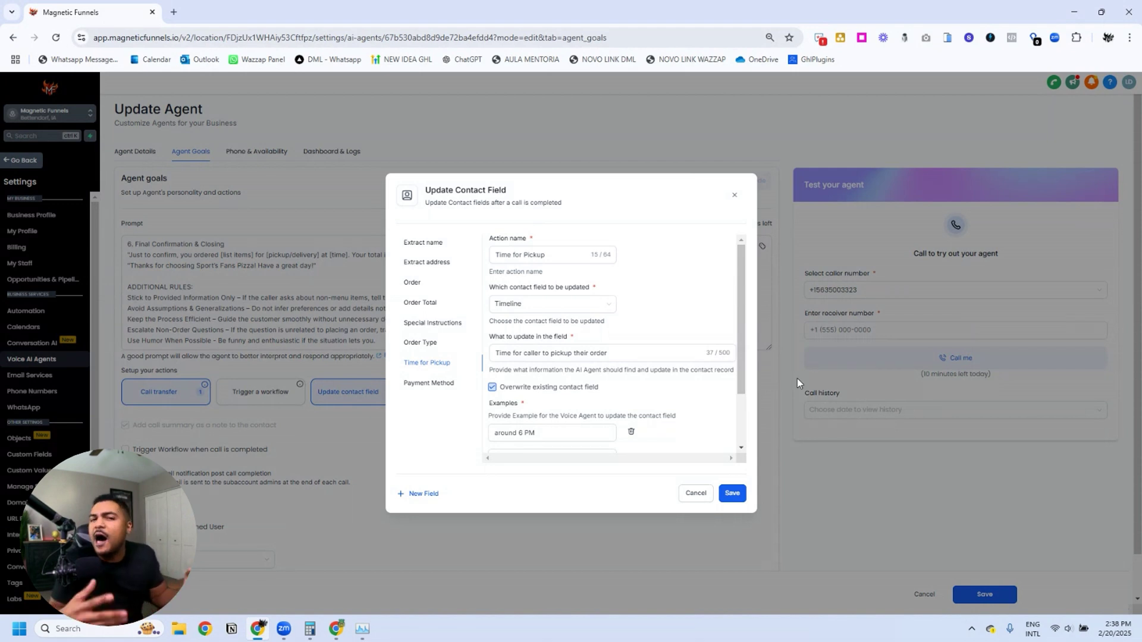
pyautogui.click(437, 384)
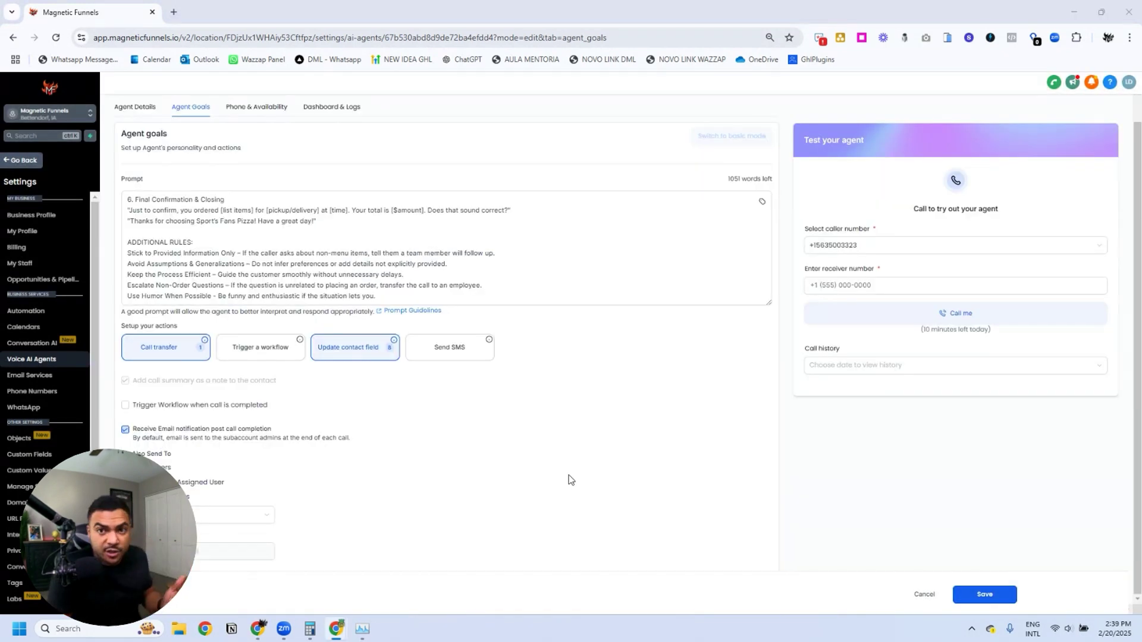
# Step: Examine the settings for triggering a workflow during a call, and close them without adding an action
pyautogui.click(277, 349)
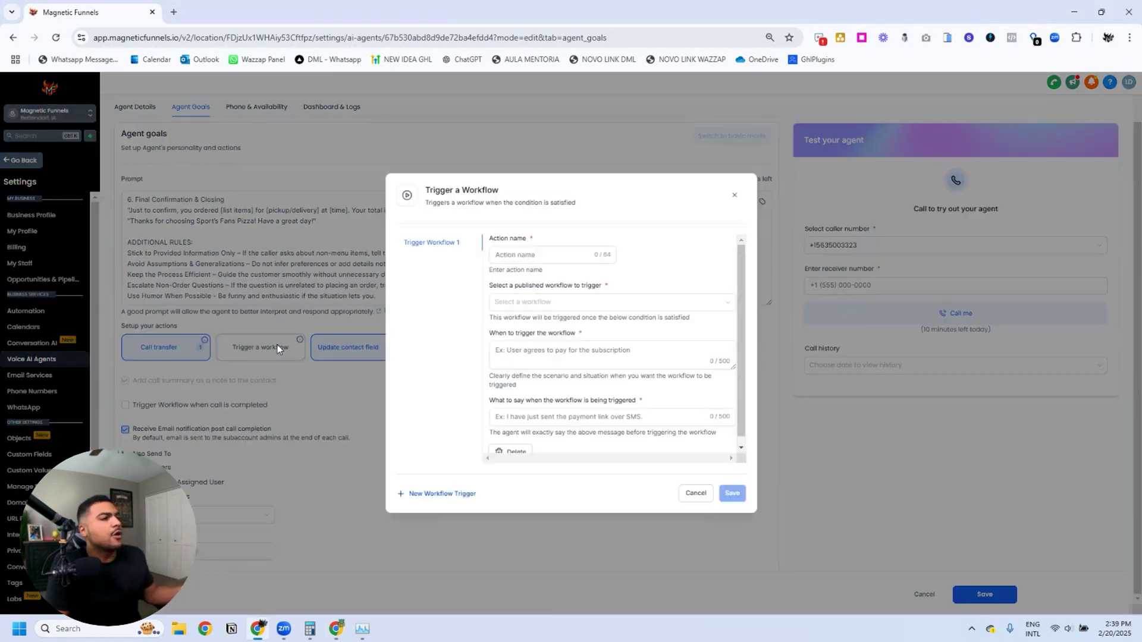
pyautogui.click(635, 351)
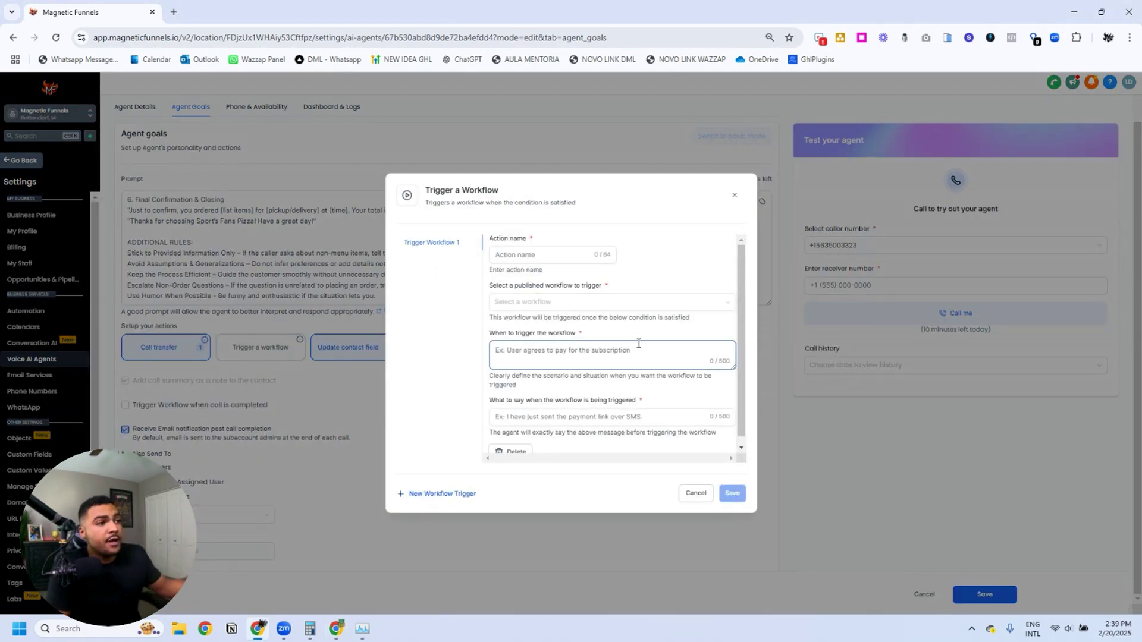
pyautogui.click(694, 493)
# Step: Examine the Send SMS action's message, delivery condition and spoken text settings, and close them without saving
pyautogui.click(450, 347)
pyautogui.click(599, 372)
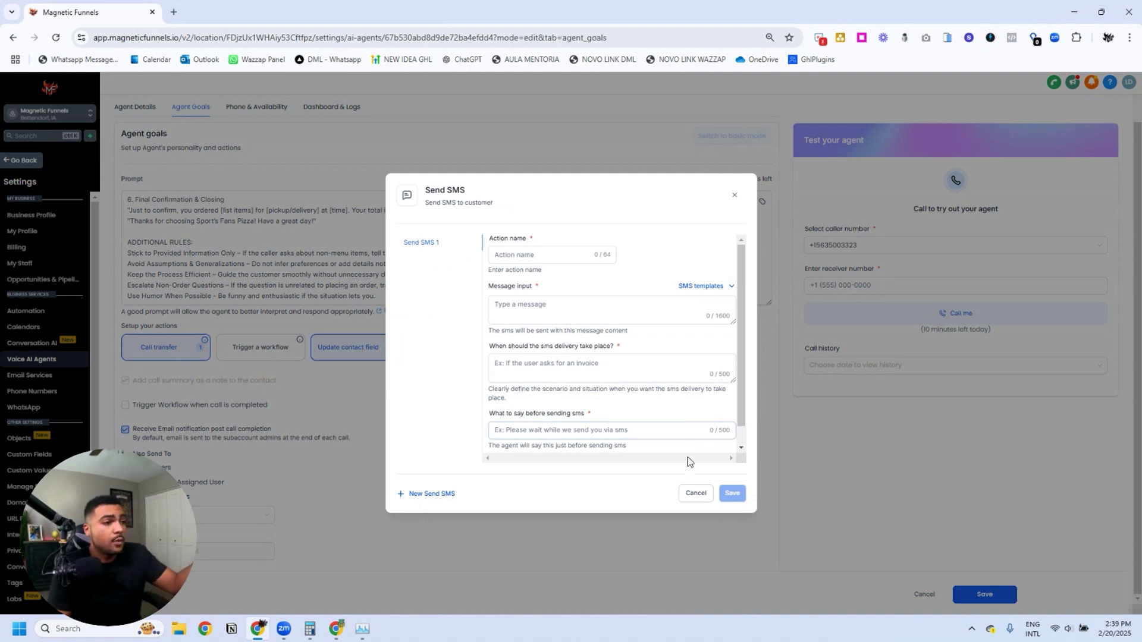
pyautogui.click(694, 493)
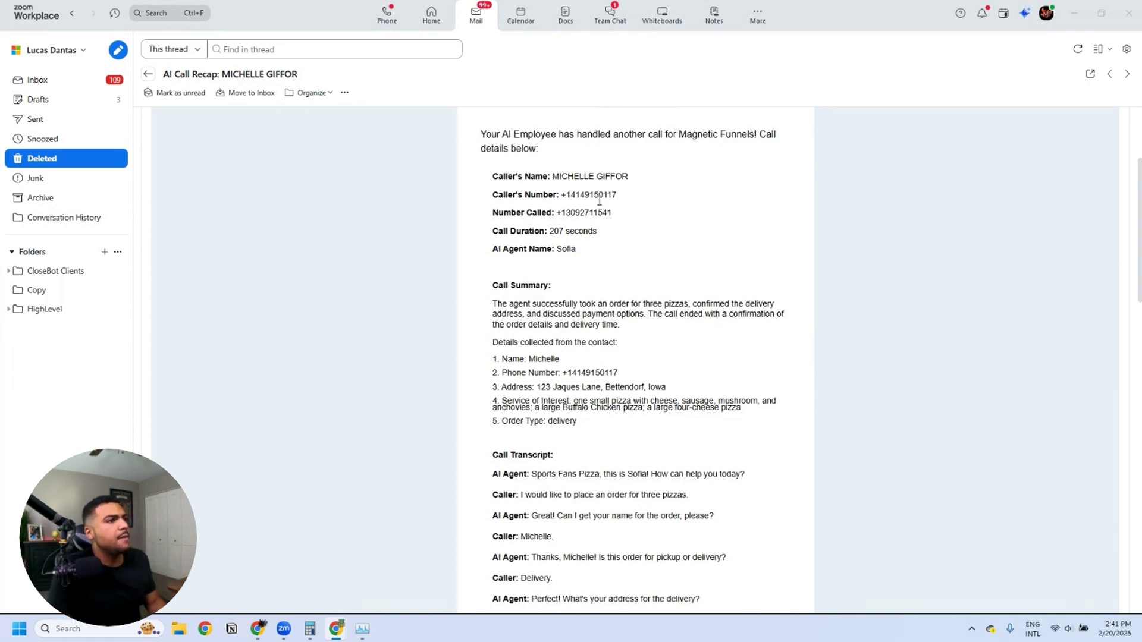
# Step: Review the AI call recap email's caller details, call duration, agent name, call summary and details collected from the contact
pyautogui.moveTo(491, 236); pyautogui.dragTo(578, 252)
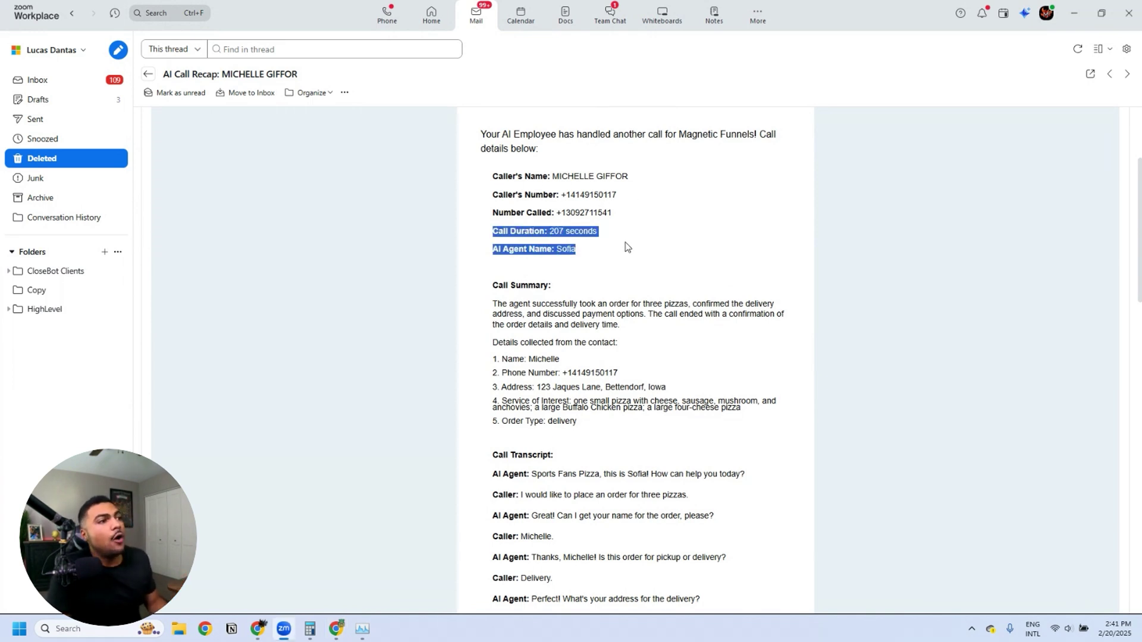
pyautogui.click(535, 258)
pyautogui.scroll(-1, 657, 256)
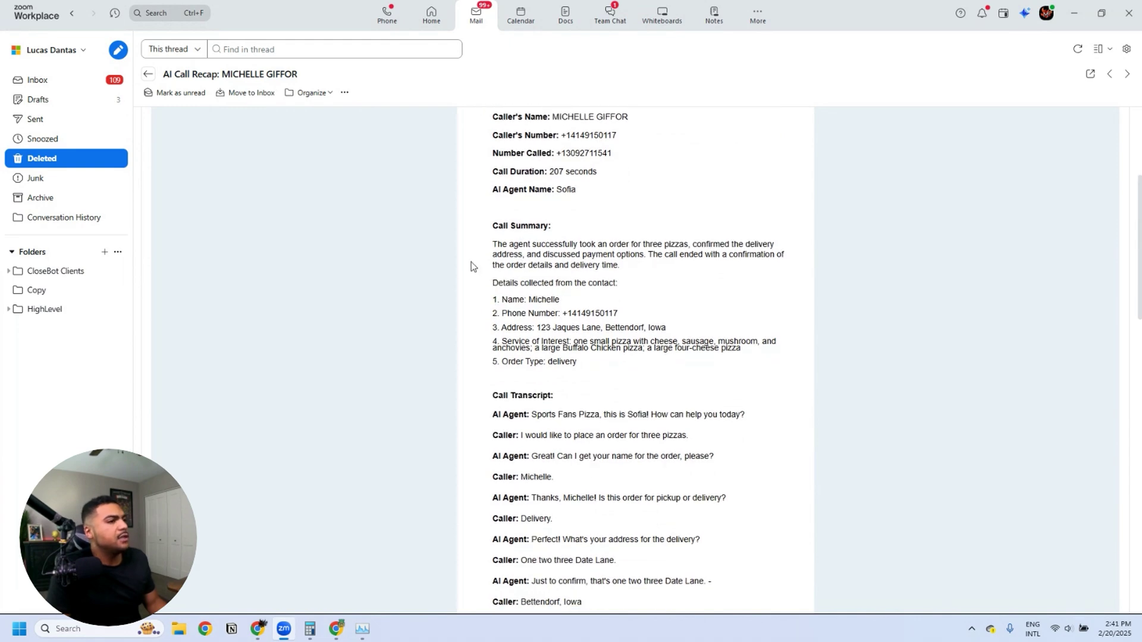
pyautogui.scroll(-1, 533, 306)
pyautogui.moveTo(580, 304); pyautogui.dragTo(492, 184)
pyautogui.click(657, 354)
# Step: Read through the call transcript in the recap email, from the agent's greeting to the pizza order
pyautogui.scroll(-7, 657, 354)
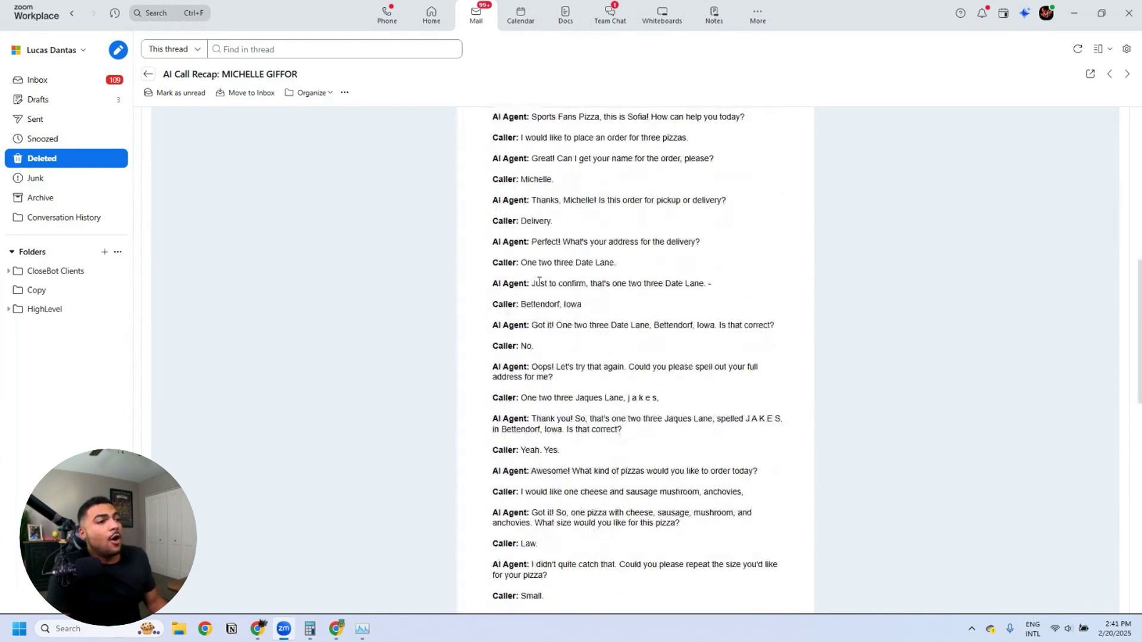
pyautogui.scroll(-3, 620, 298)
pyautogui.scroll(13, 590, 306)
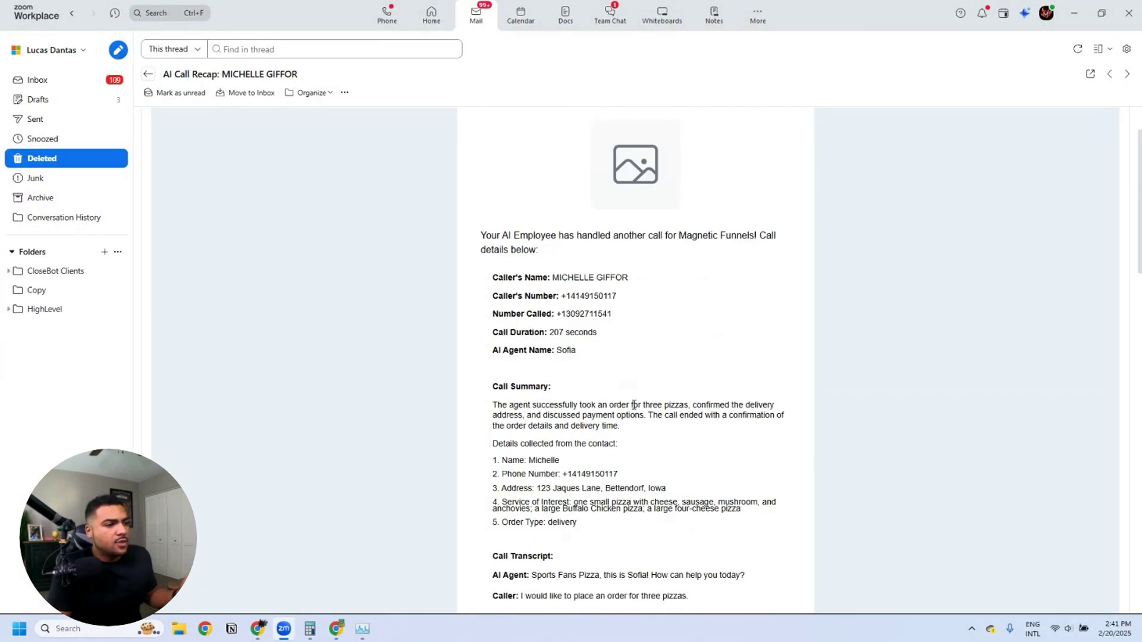
pyautogui.scroll(-4, 633, 407)
pyautogui.scroll(-12, 633, 406)
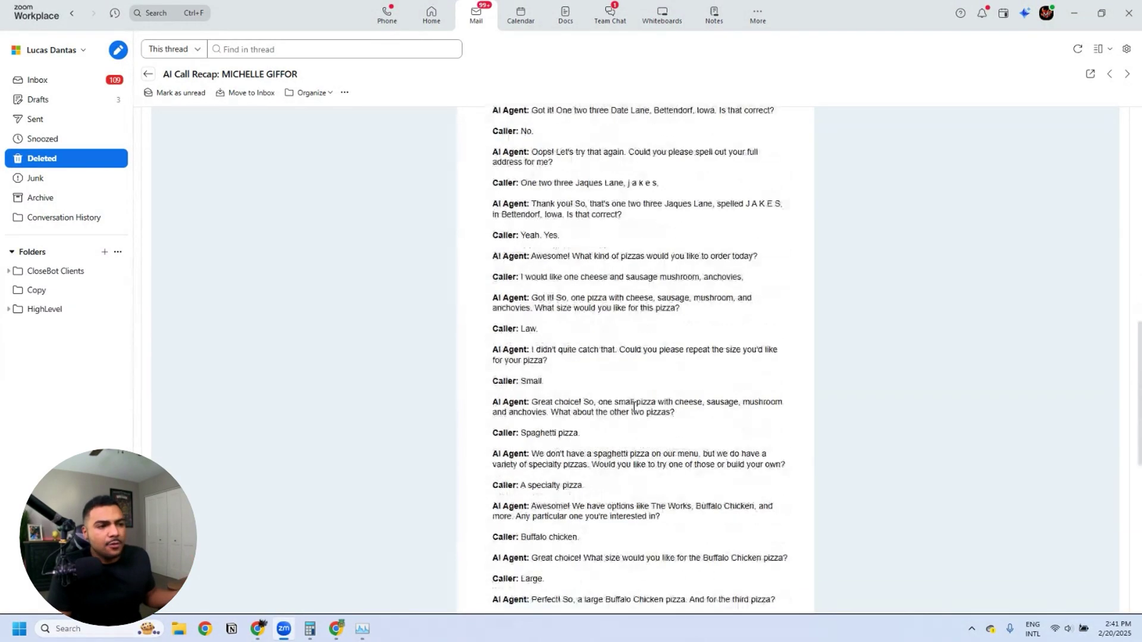
pyautogui.scroll(-3, 633, 406)
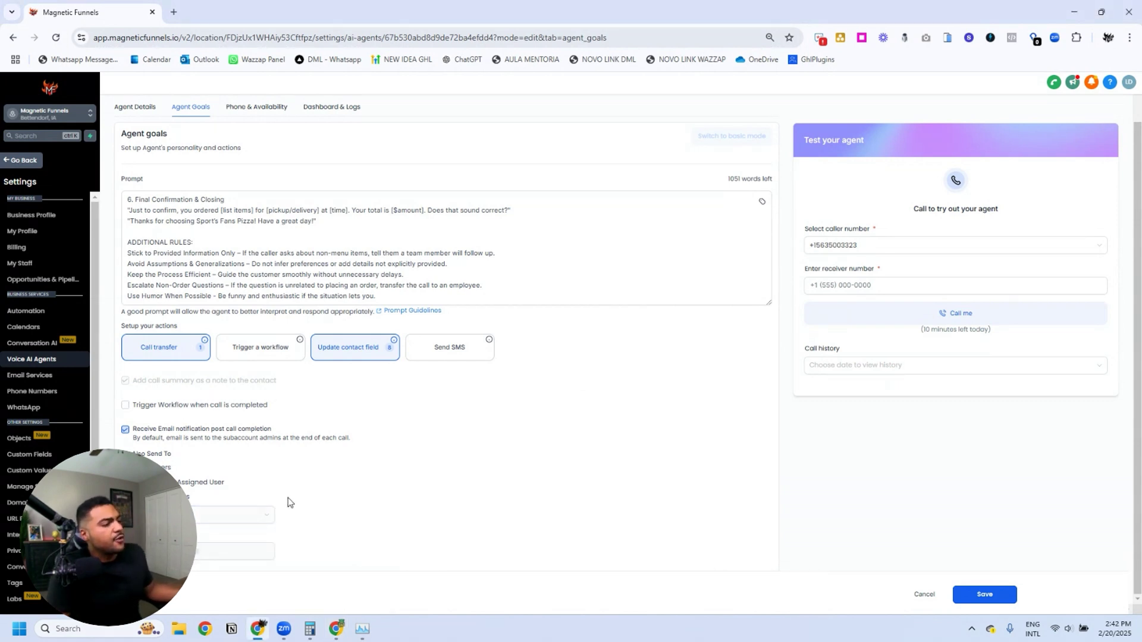
# Step: Choose a specific user as an additional recipient of the post-call email notification, leave the custom email empty, and save the agent goals
pyautogui.click(224, 515)
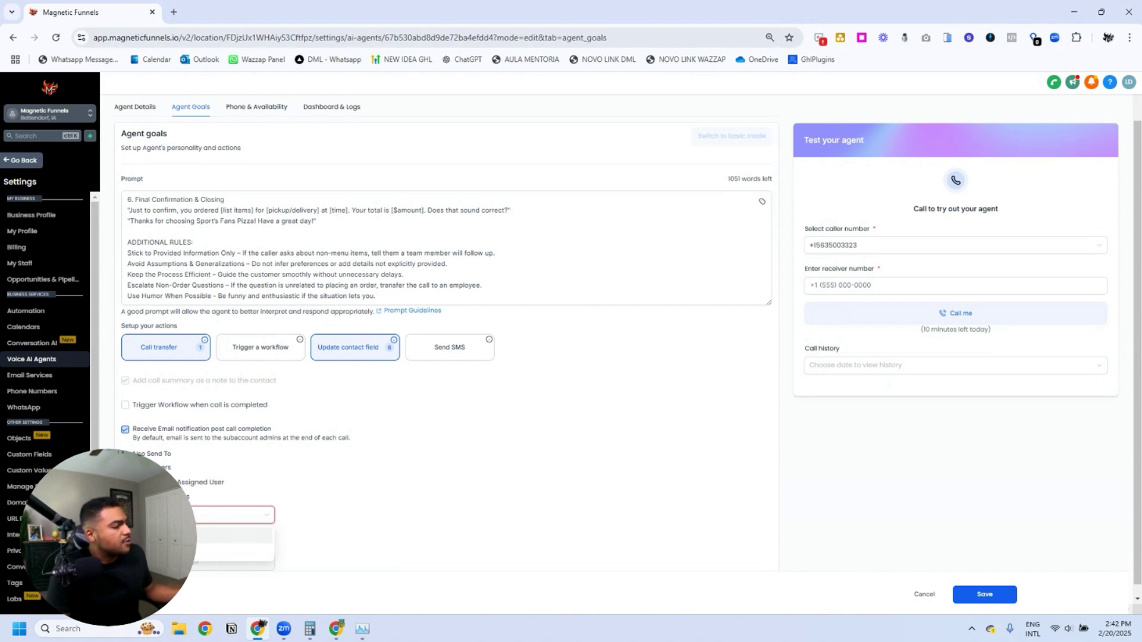
pyautogui.click(202, 548)
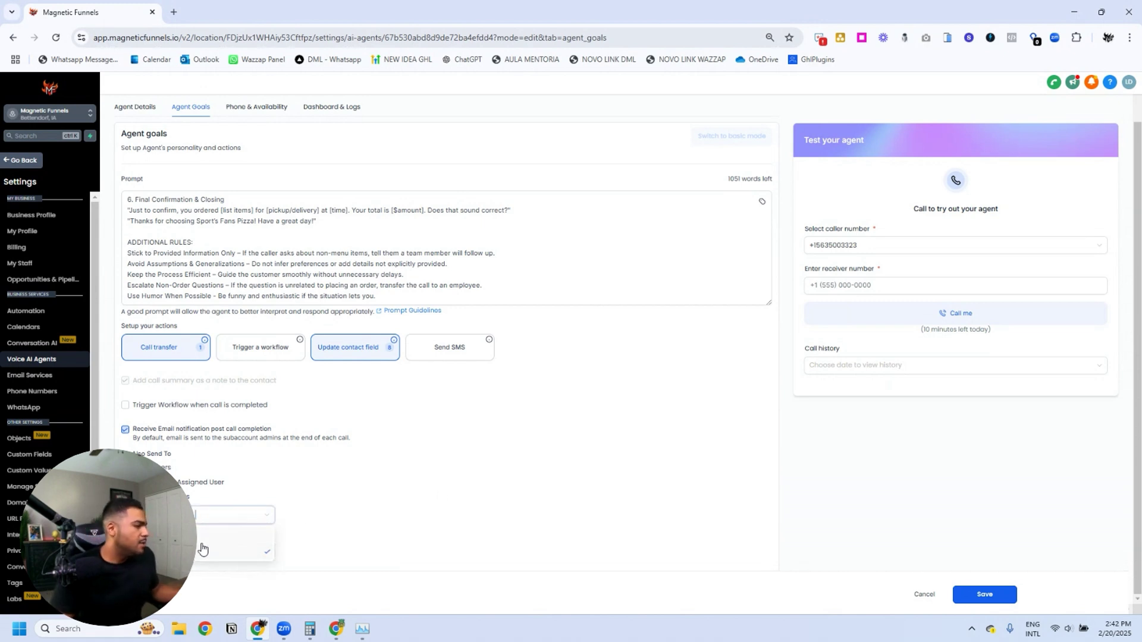
pyautogui.click(392, 516)
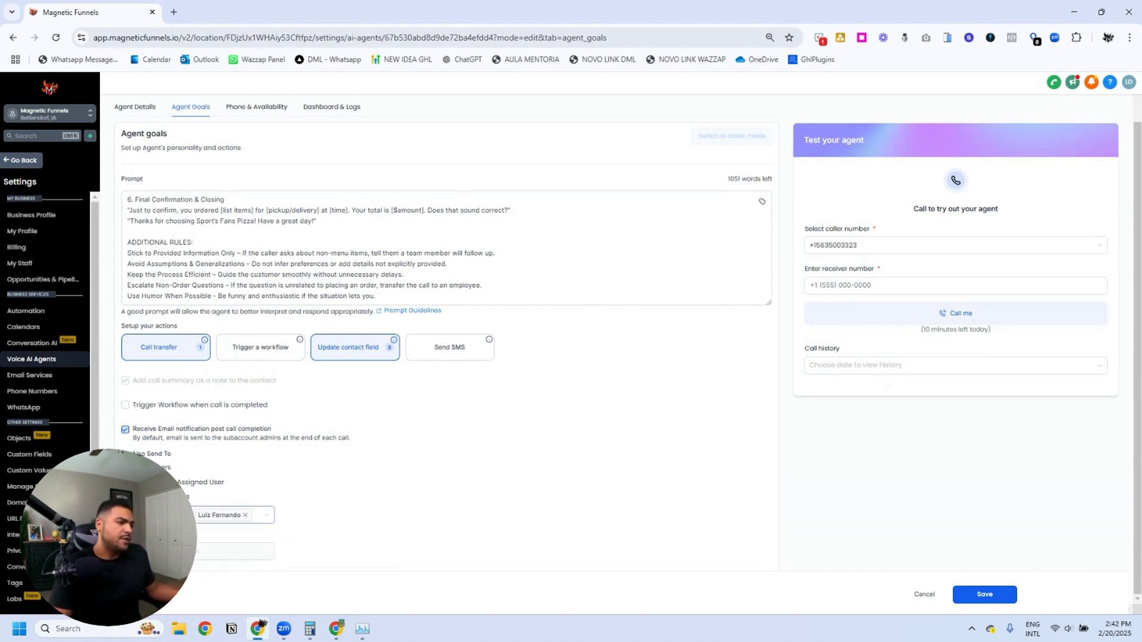
pyautogui.click(224, 552)
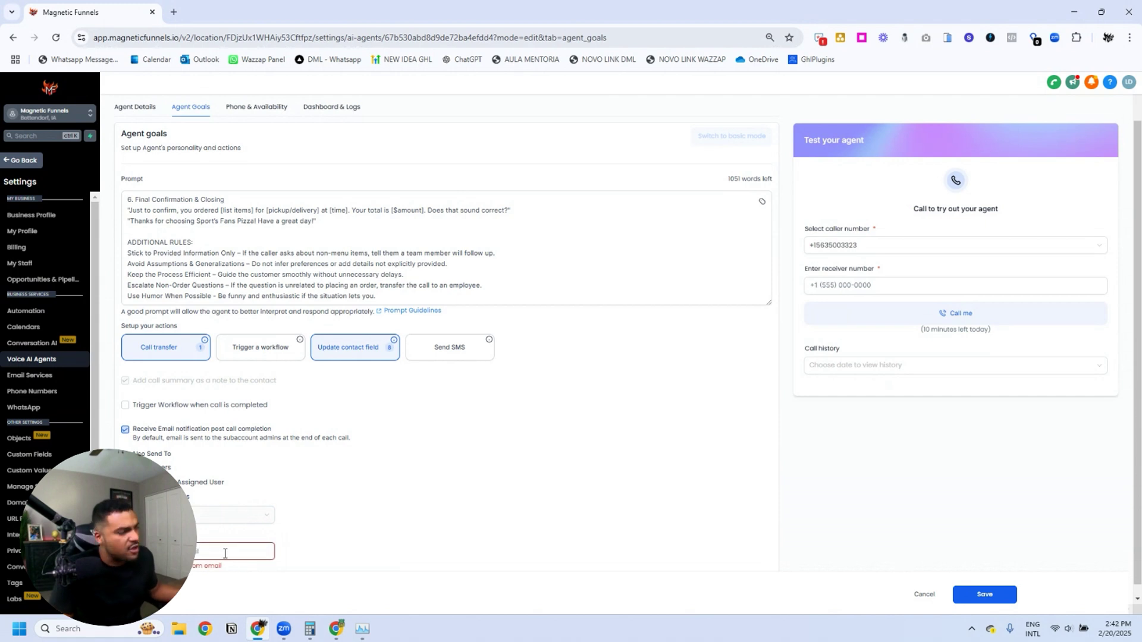
pyautogui.click(235, 515)
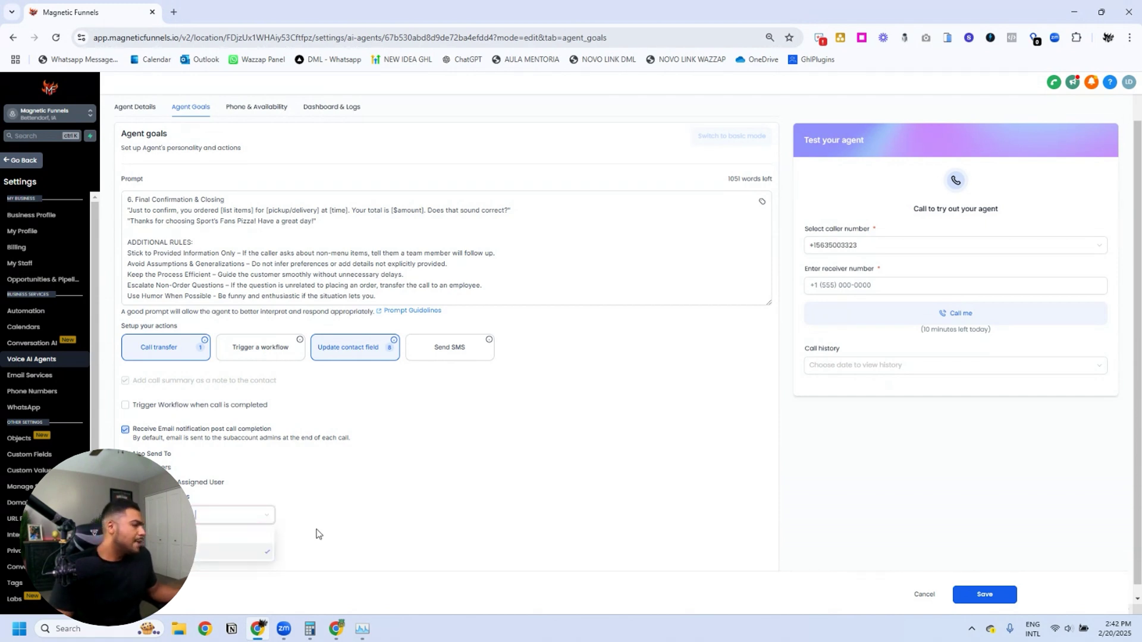
pyautogui.click(316, 533)
pyautogui.click(987, 595)
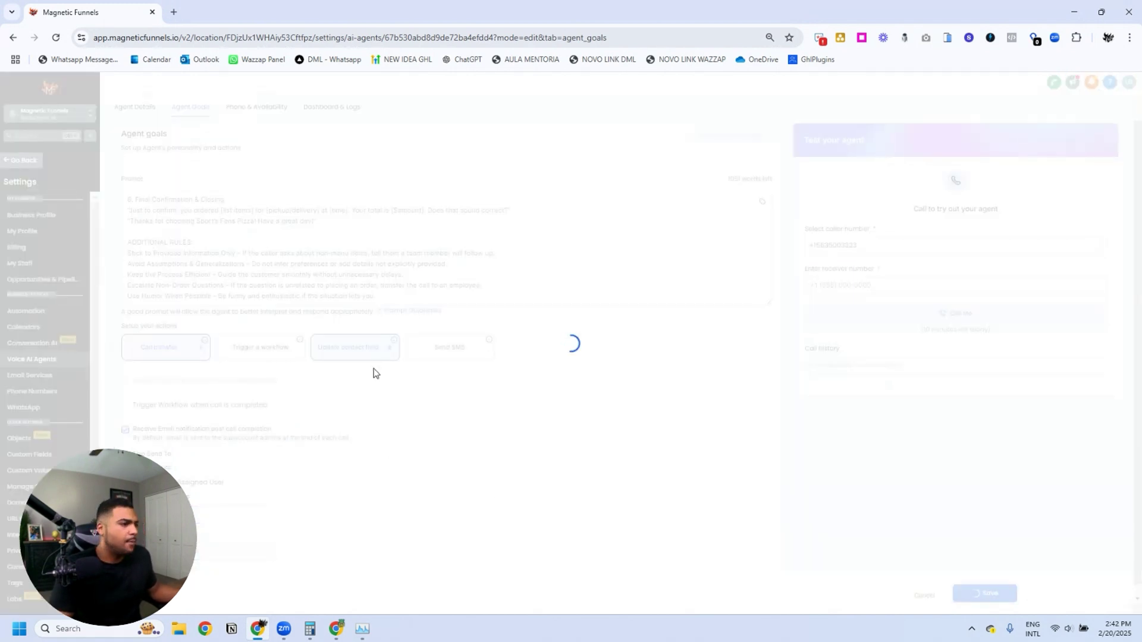
# Step: Select the agent's phone number in the Phone & Availability settings
pyautogui.click(254, 107)
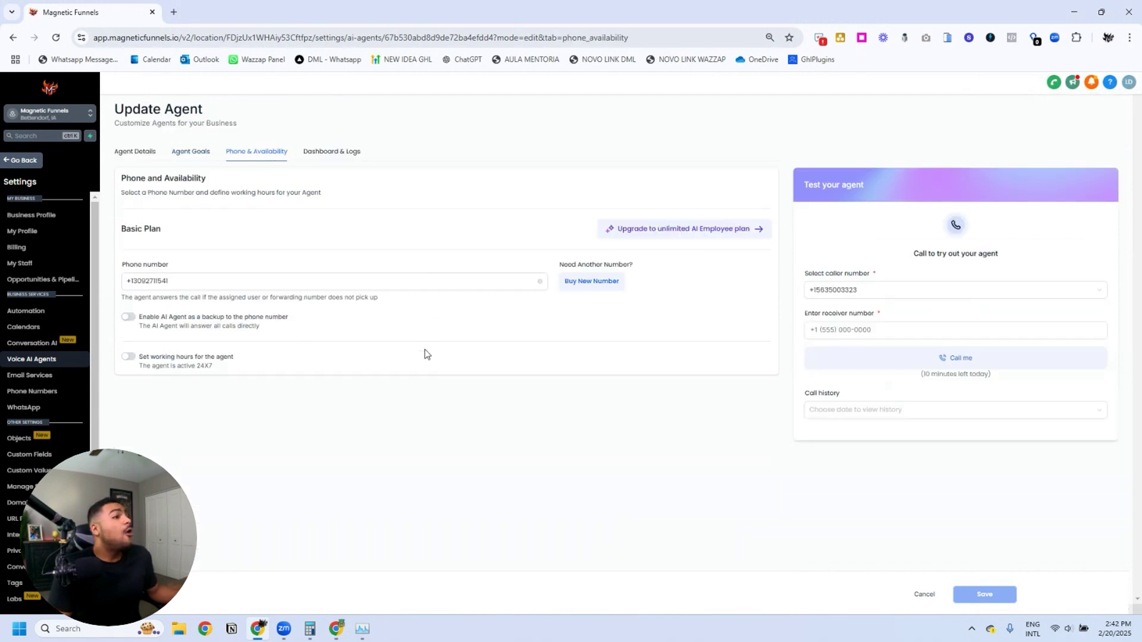
pyautogui.click(406, 287)
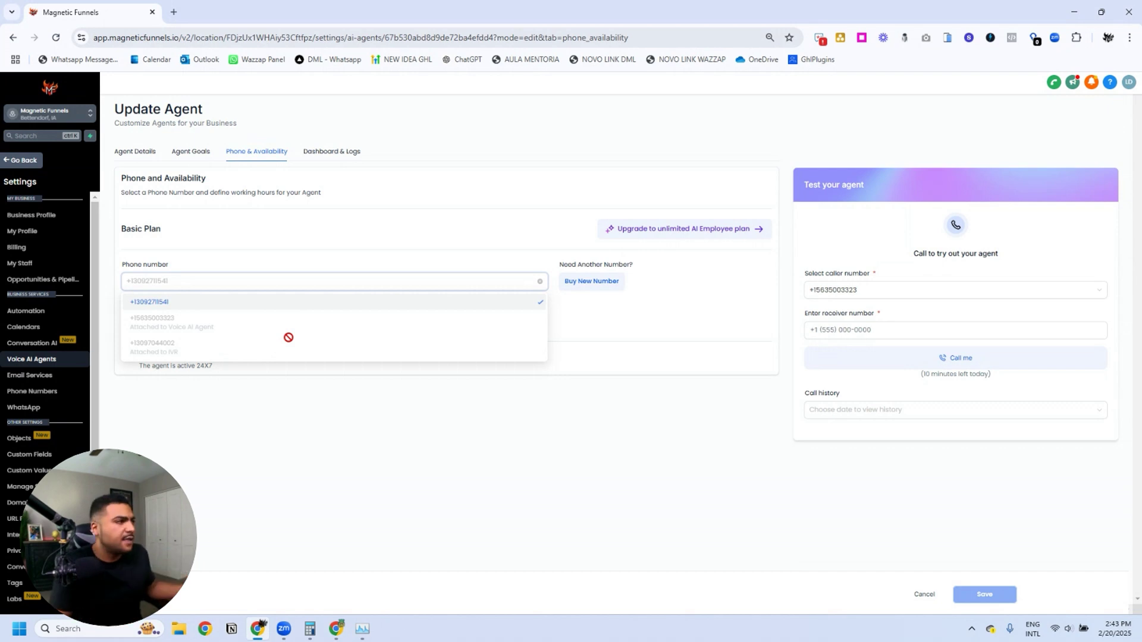
pyautogui.click(218, 306)
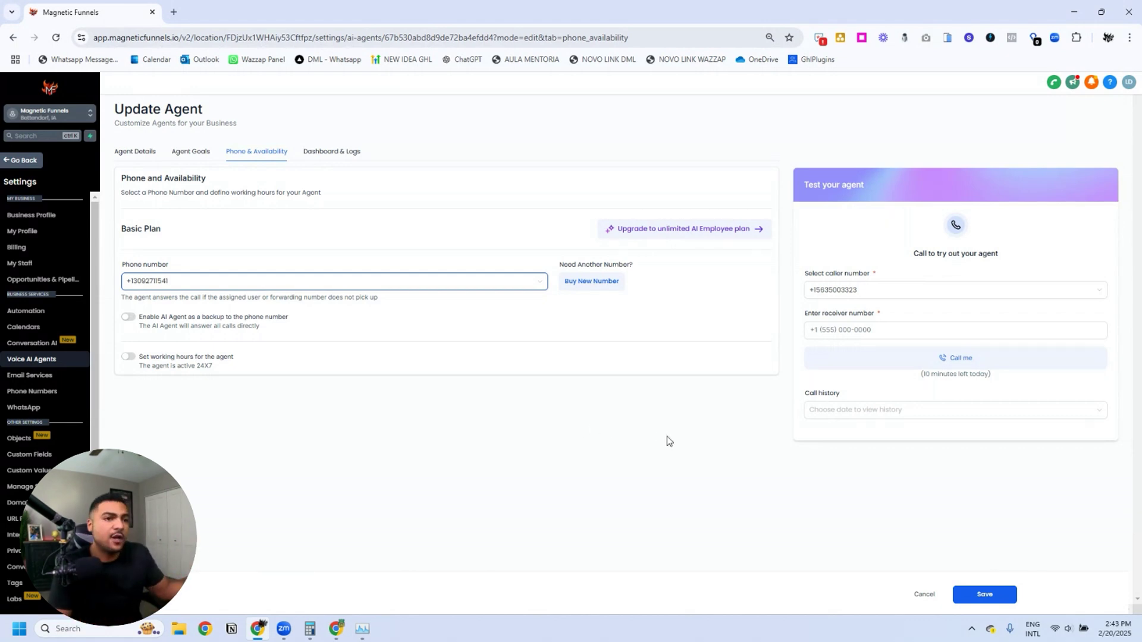
# Step: Try enabling the AI agent as a backup to the phone number, and switch it off so the agent answers all calls directly
pyautogui.click(129, 318)
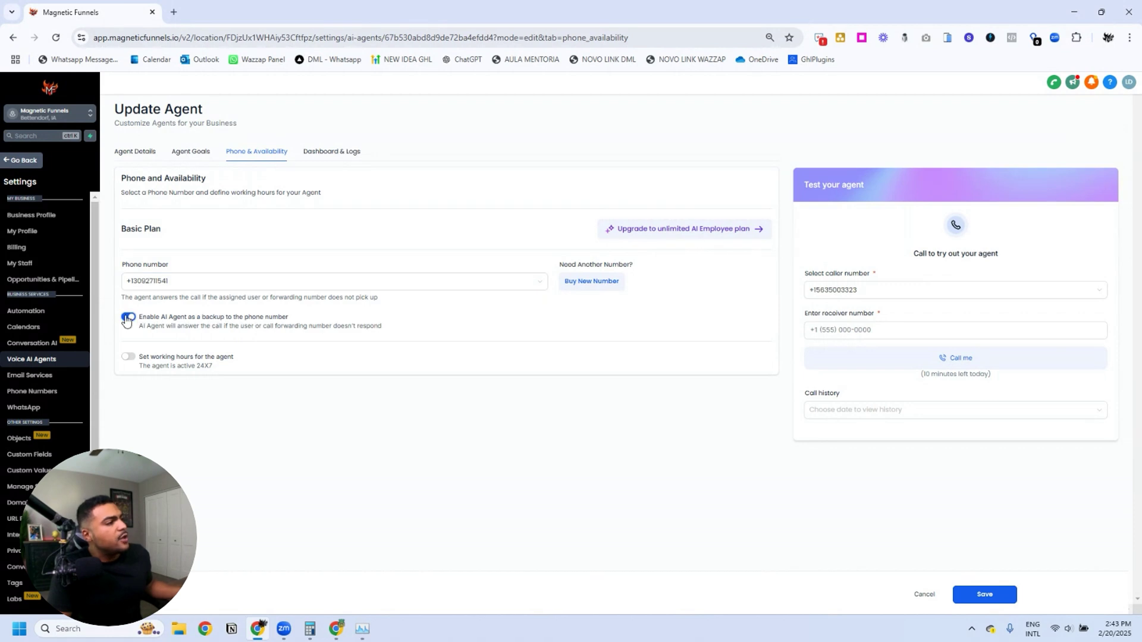
pyautogui.click(128, 319)
pyautogui.click(128, 319)
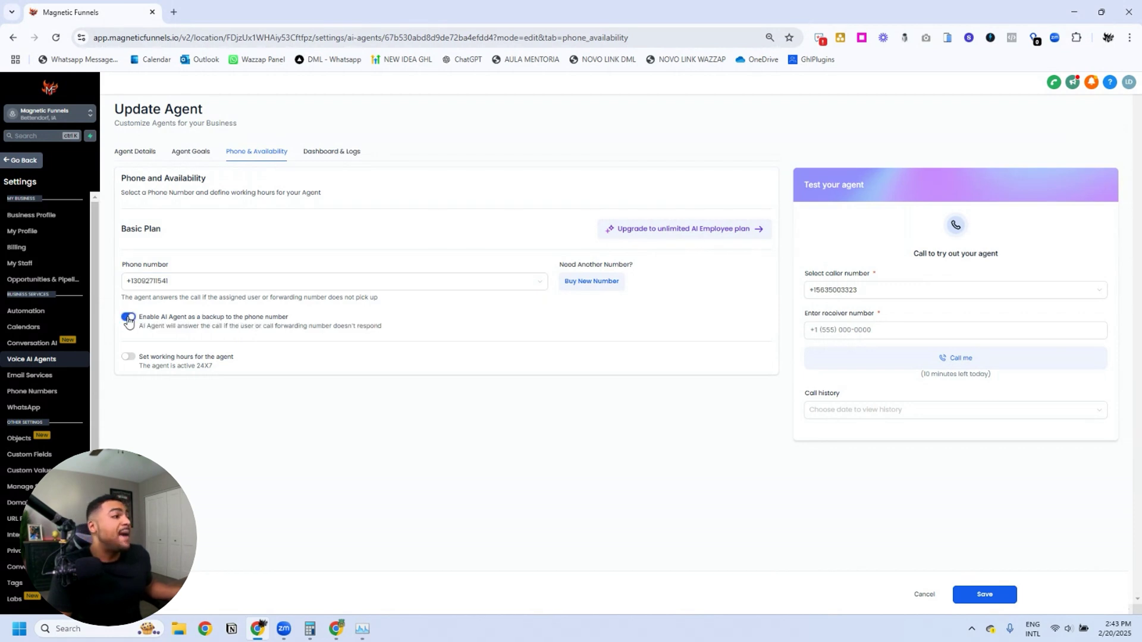
pyautogui.click(129, 319)
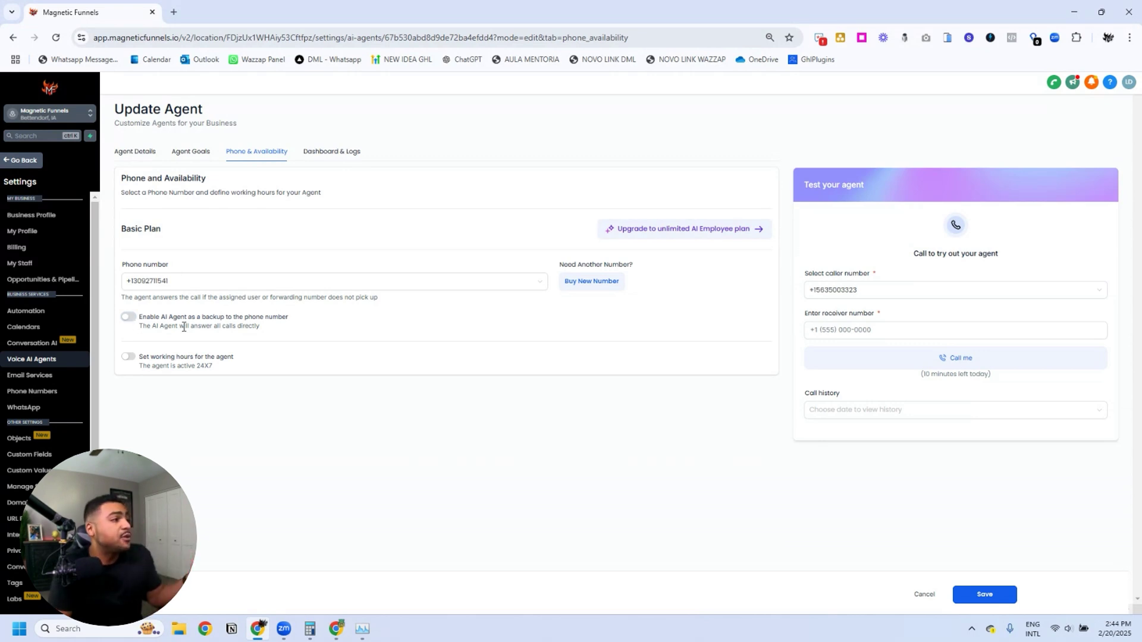
pyautogui.tripleClick(255, 327)
pyautogui.click(277, 330)
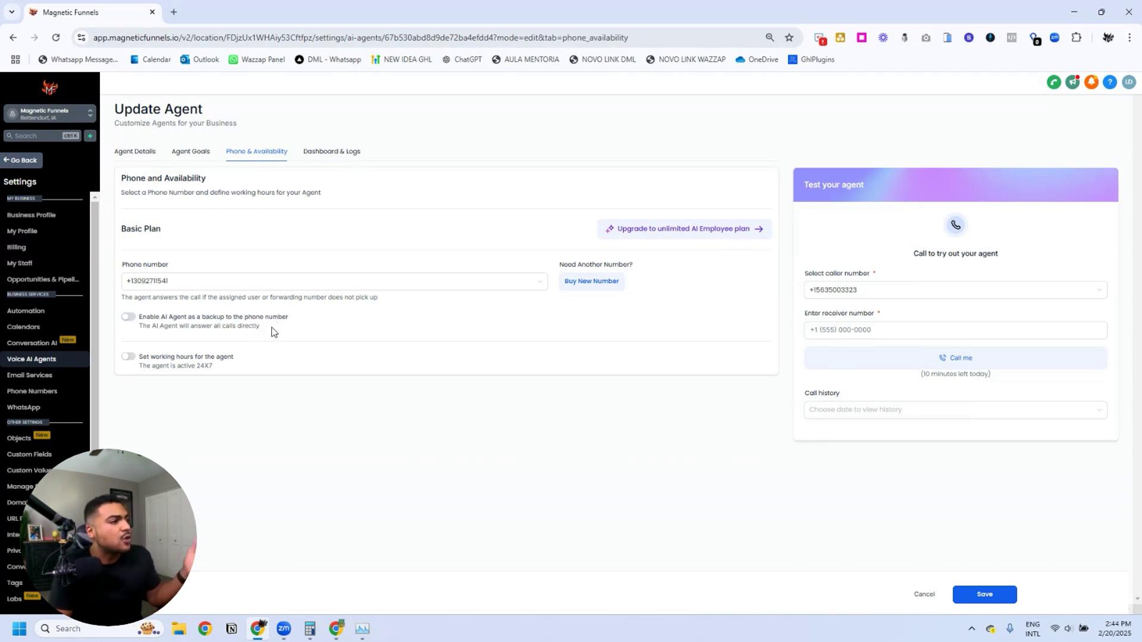
# Step: Check the agent's working-hours schedule, turn it off to keep the agent active 24x7, and save the phone and availability settings
pyautogui.click(126, 357)
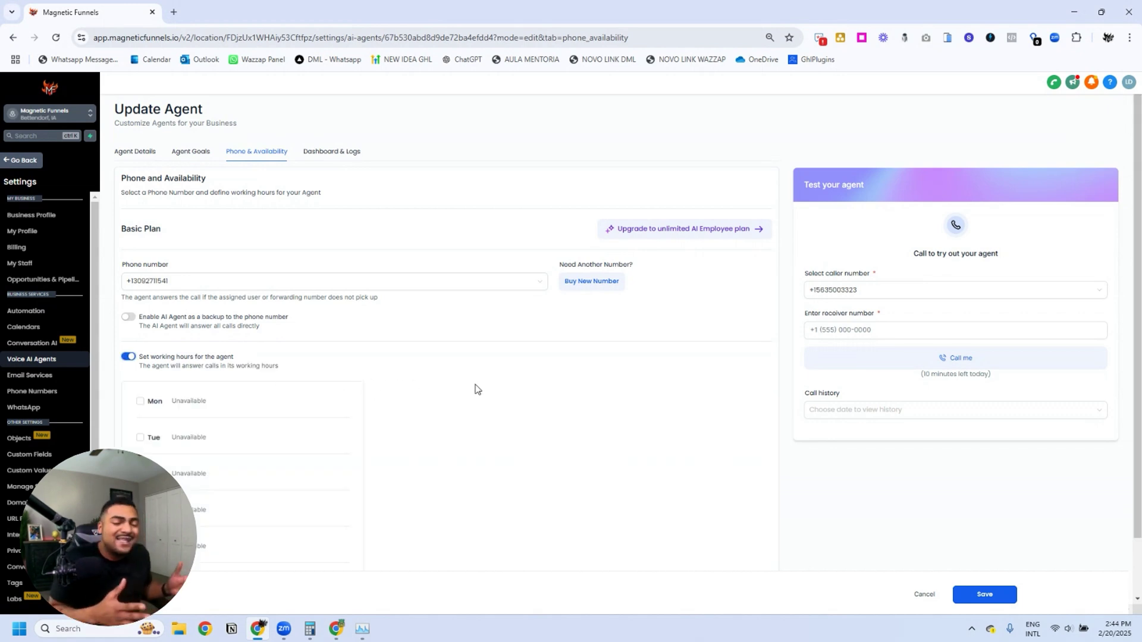
pyautogui.click(128, 357)
pyautogui.click(954, 591)
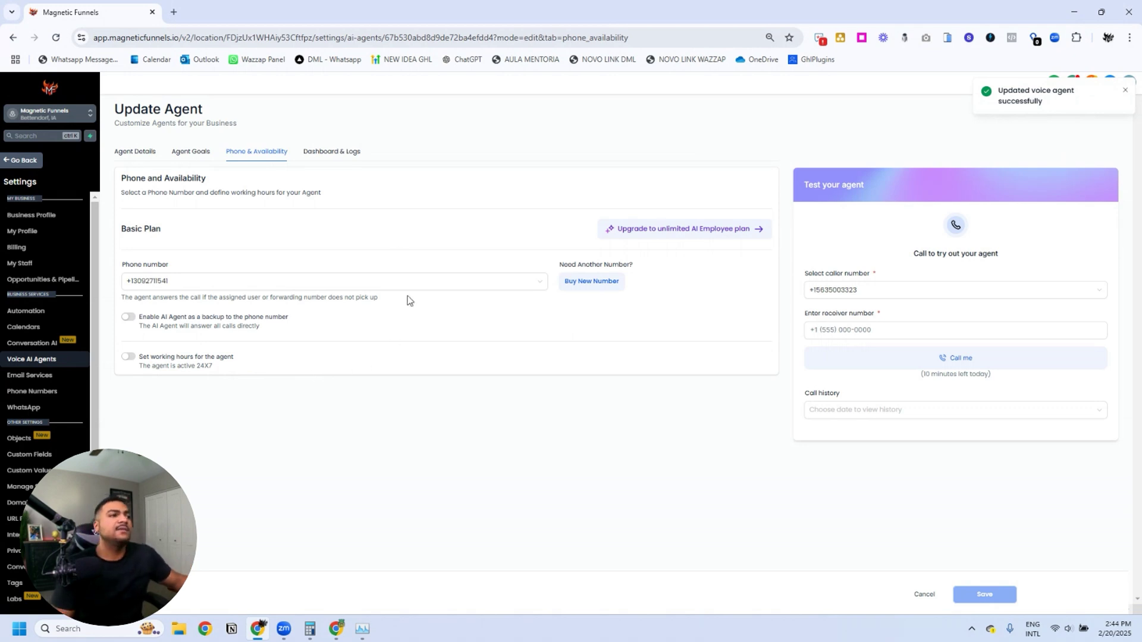
# Step: Review the agent's Dashboard & Logs, including call totals, triggered actions, sentiment, the completed-calls chart and the call log
pyautogui.click(345, 153)
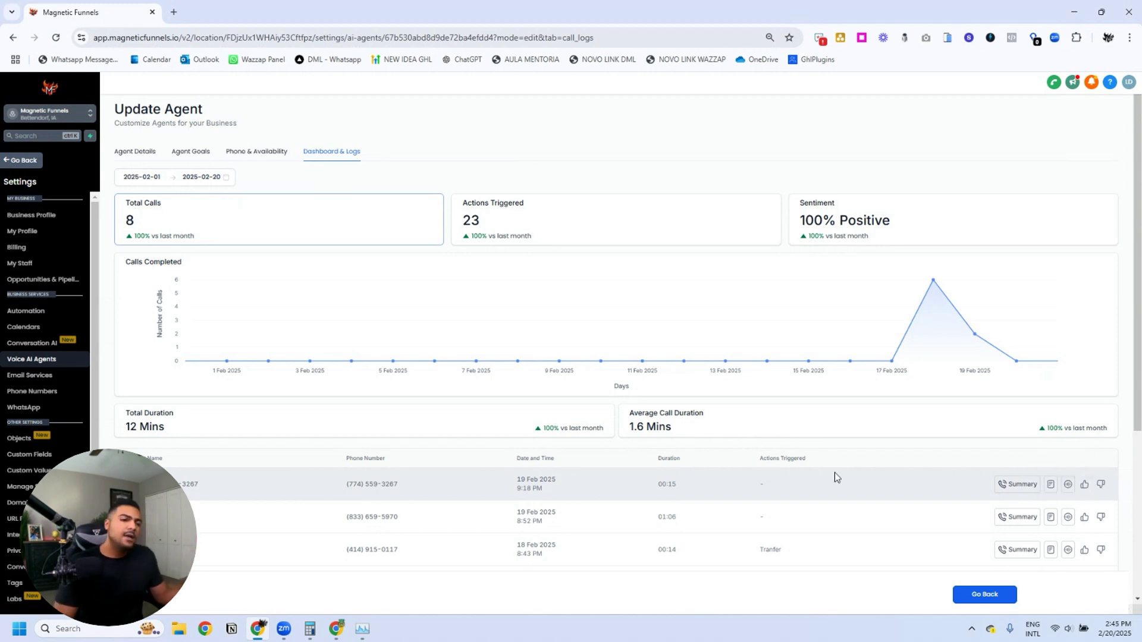
pyautogui.scroll(-4, 592, 479)
pyautogui.scroll(4, 598, 477)
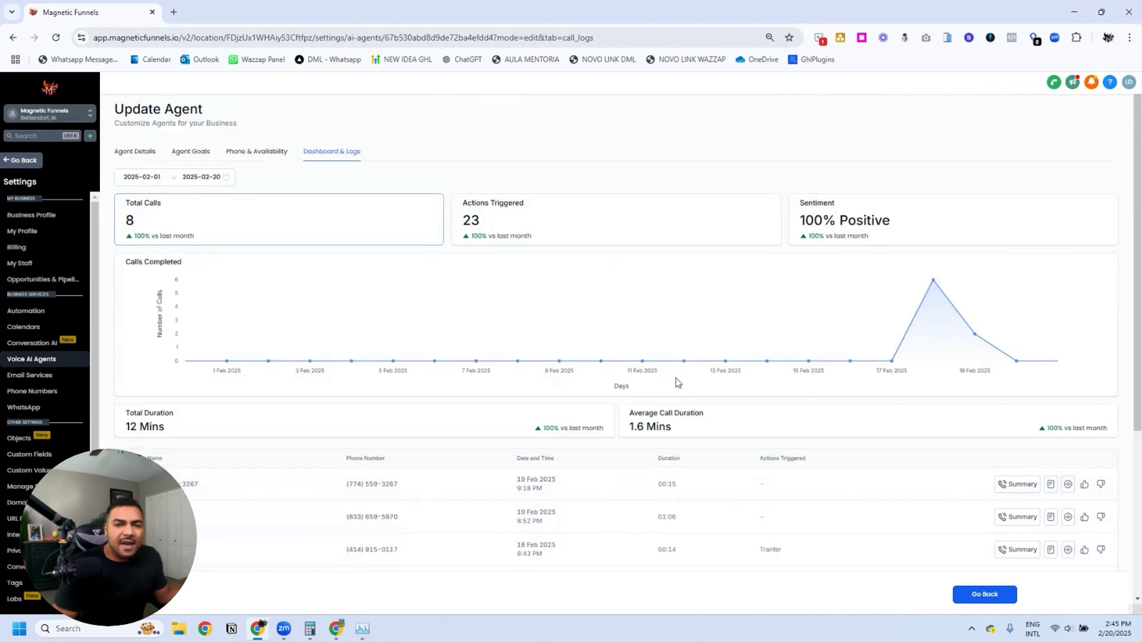